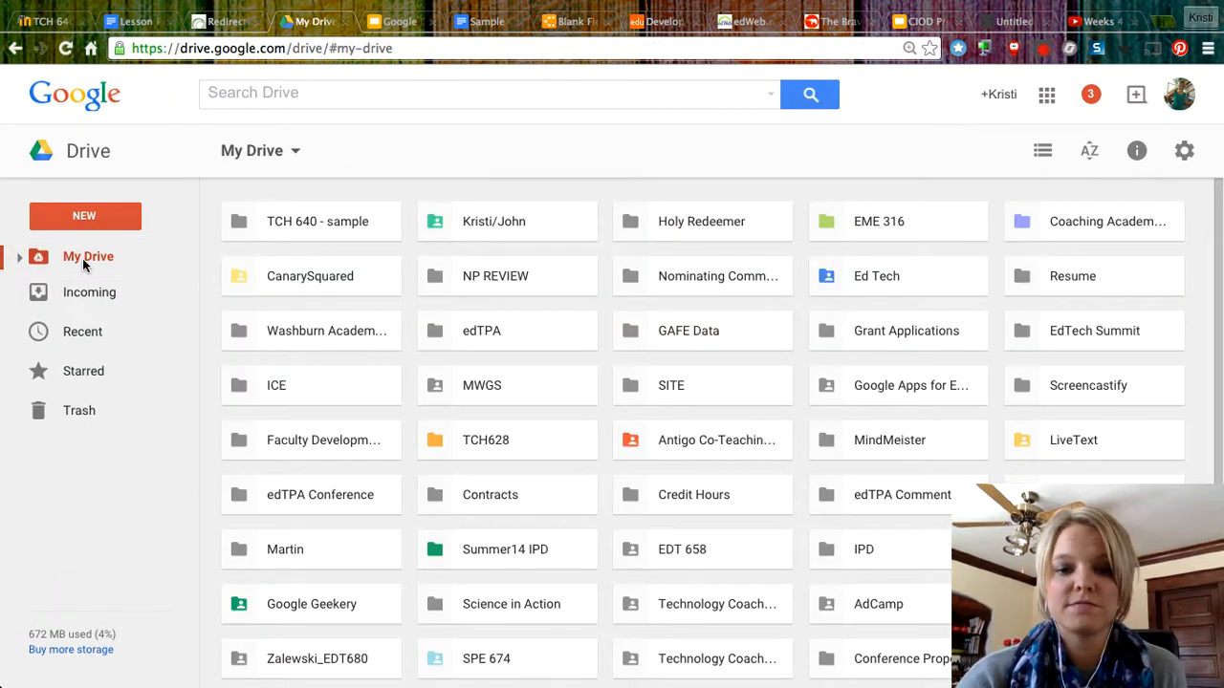
Expand the My Drive folder tree to look through its folders and create a new blank Google Docs document.
left_click(19, 260)
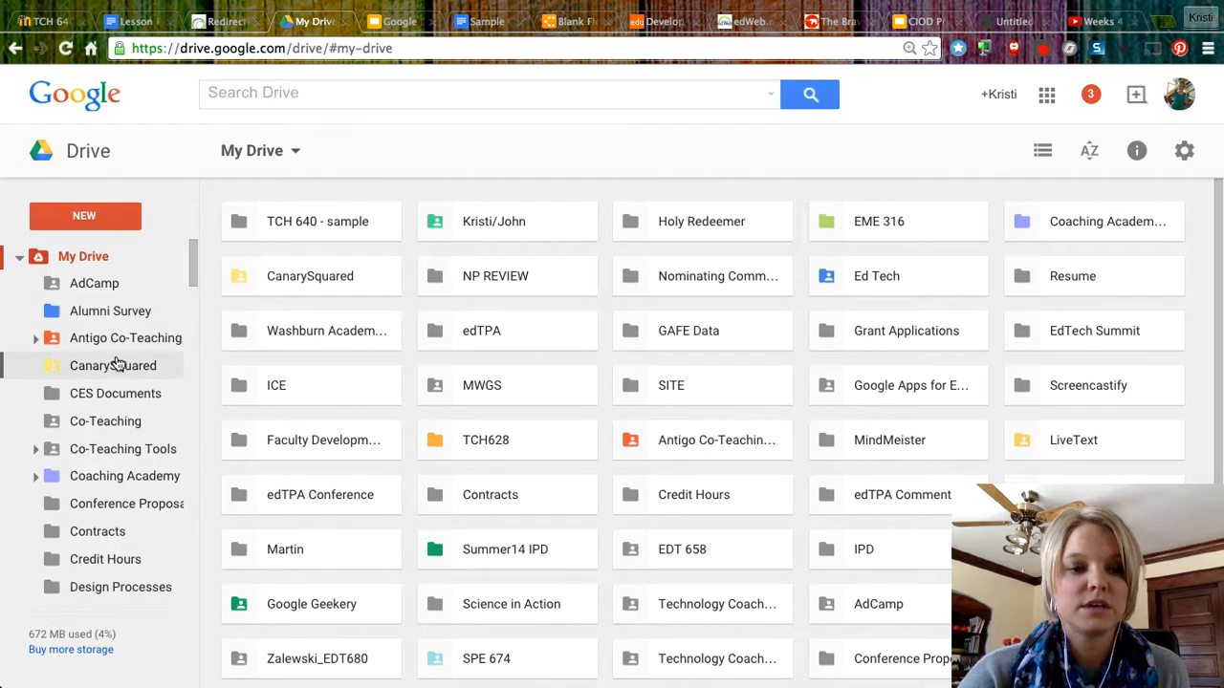
scroll(114, 361, "down", 4)
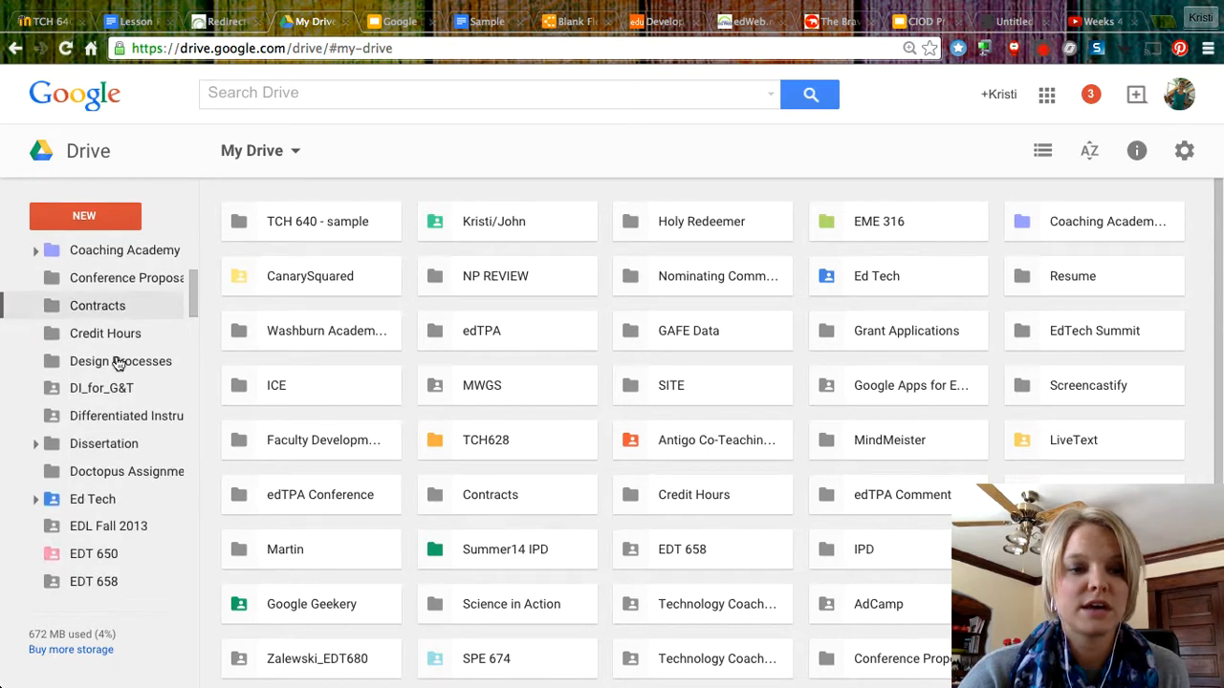
left_click(101, 218)
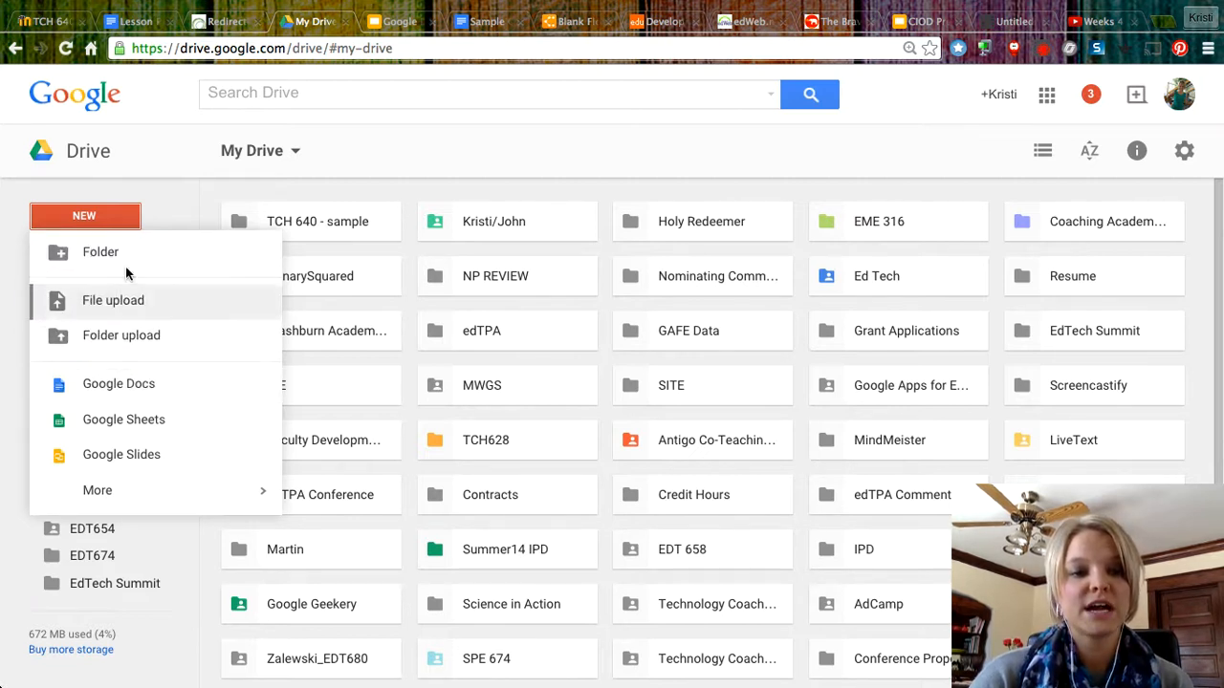
left_click(131, 387)
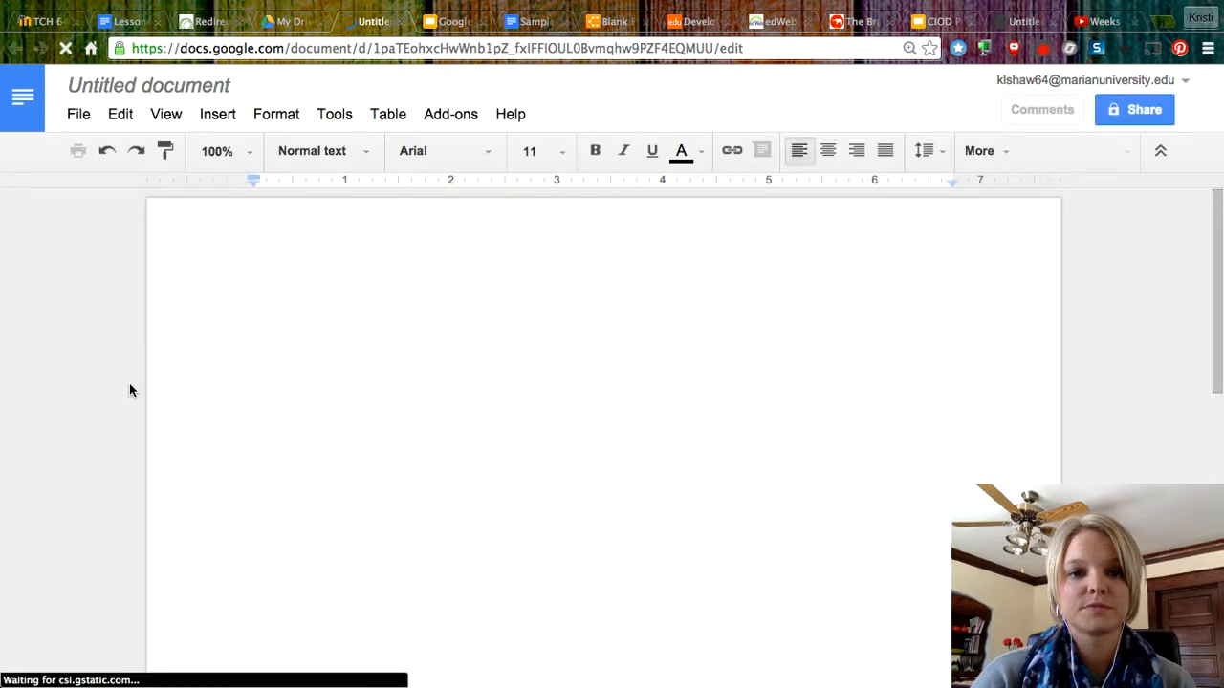
Rename the untitled document with the author's surname followed by "- sample".
left_click(219, 86)
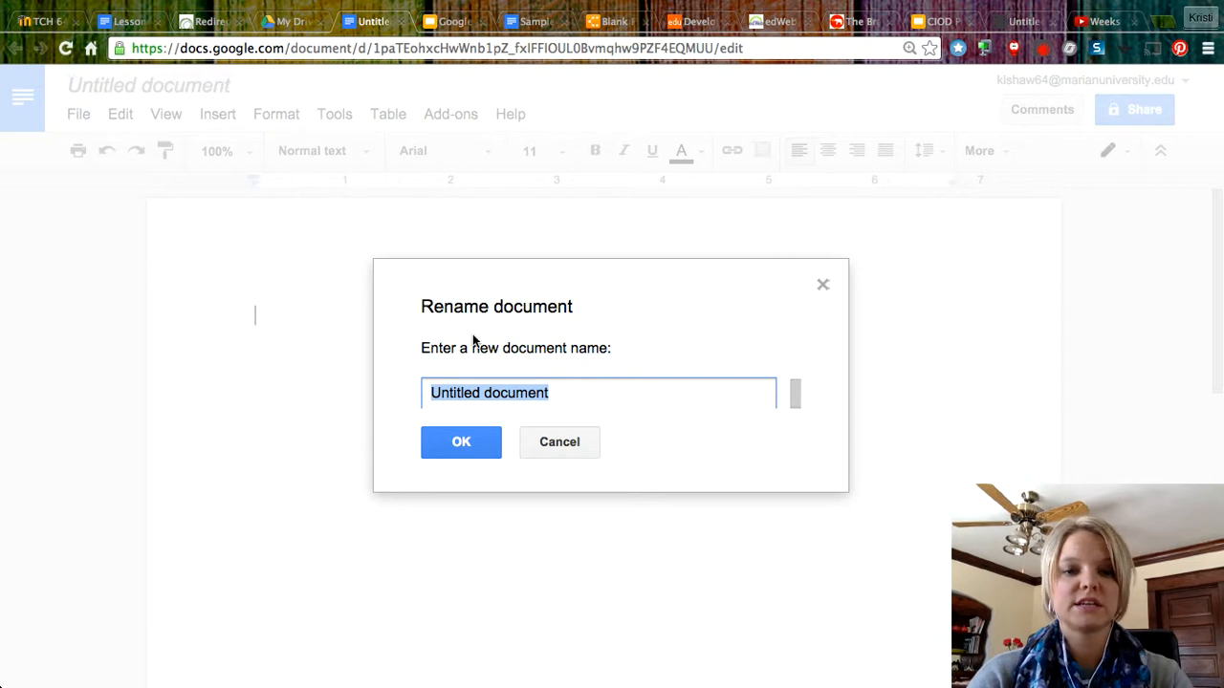
type("Shaw")
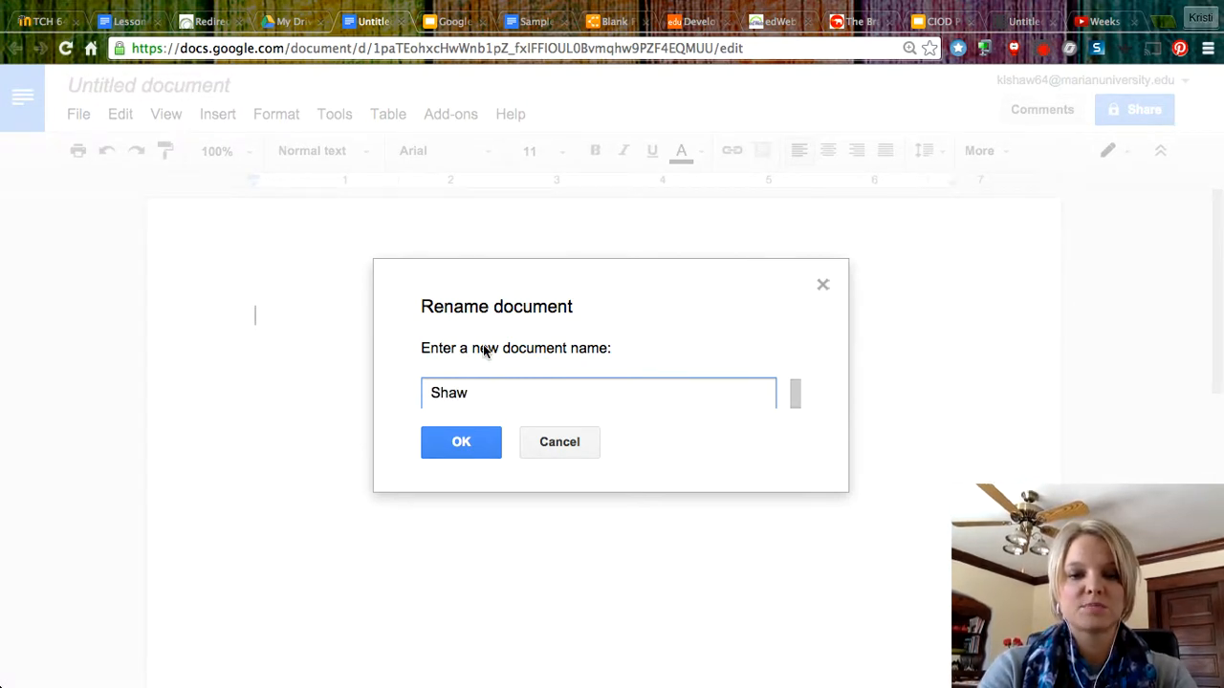
type(" - sample")
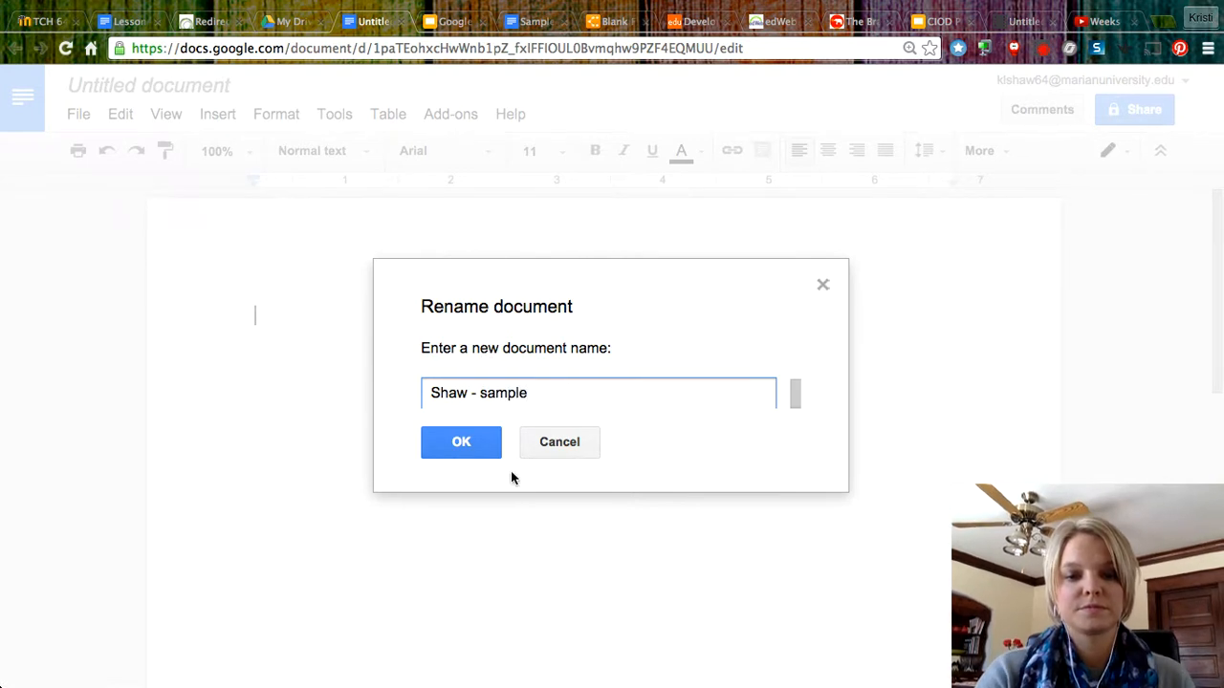
left_click(461, 445)
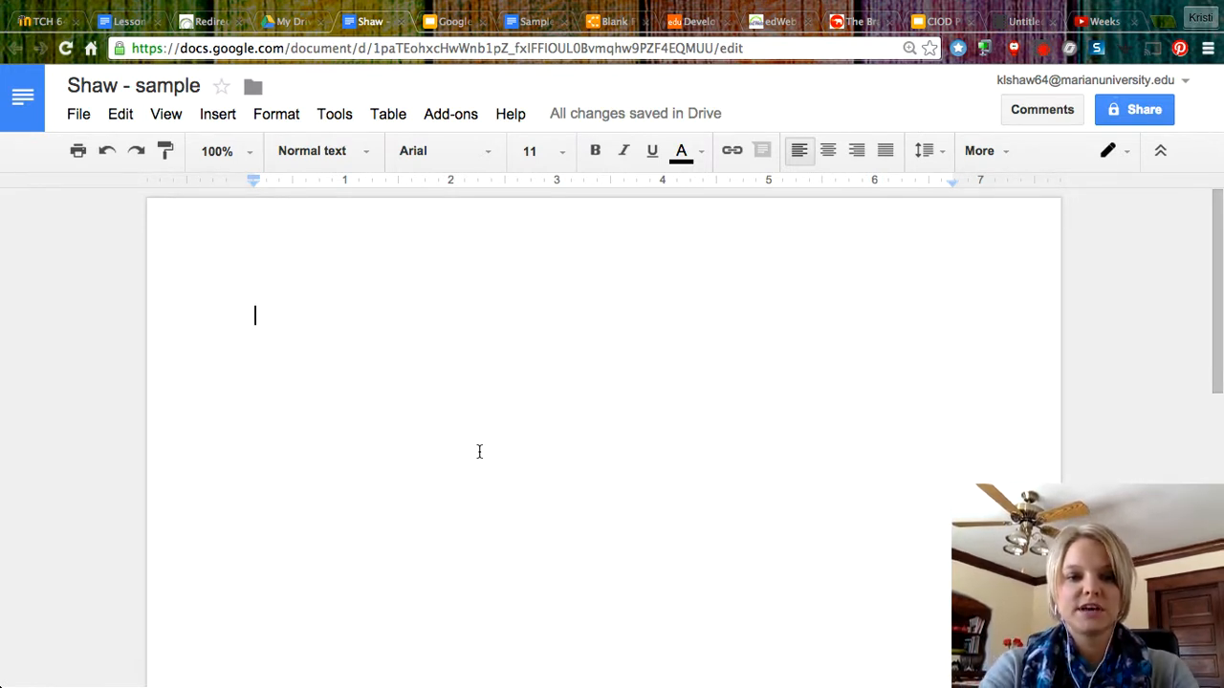
Enter "Simply type, add comments, make suggestions" as the document's first line.
type("Simply type, add comments")
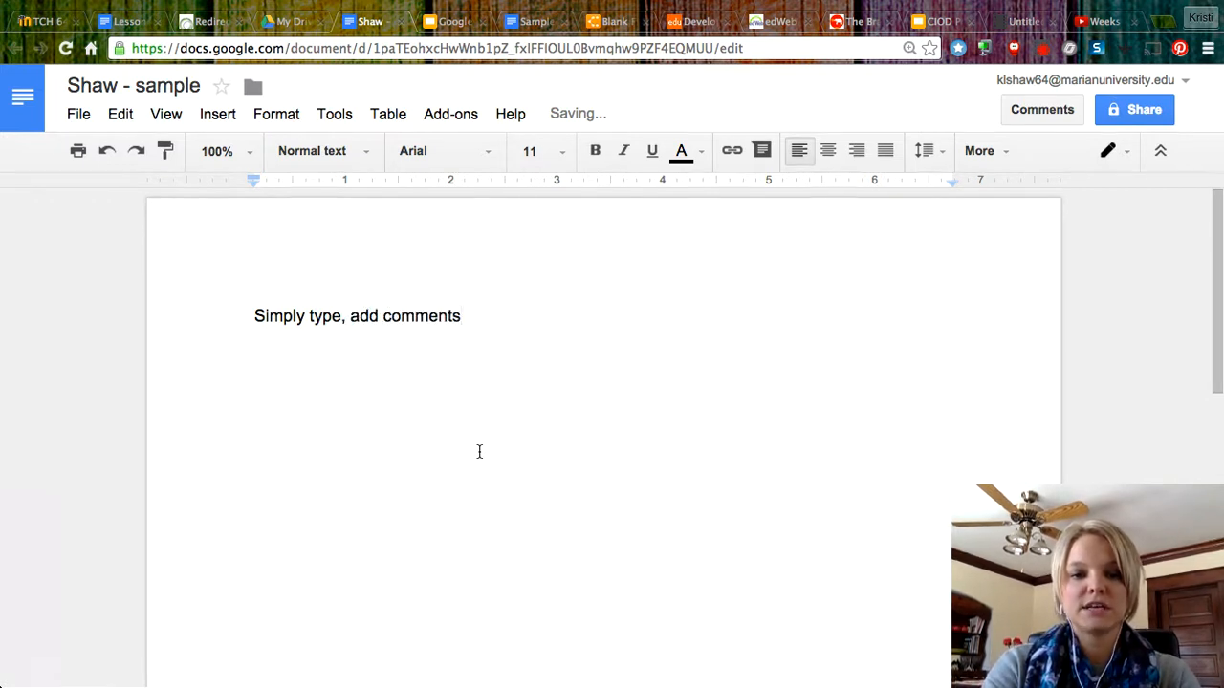
type(", make suggestions")
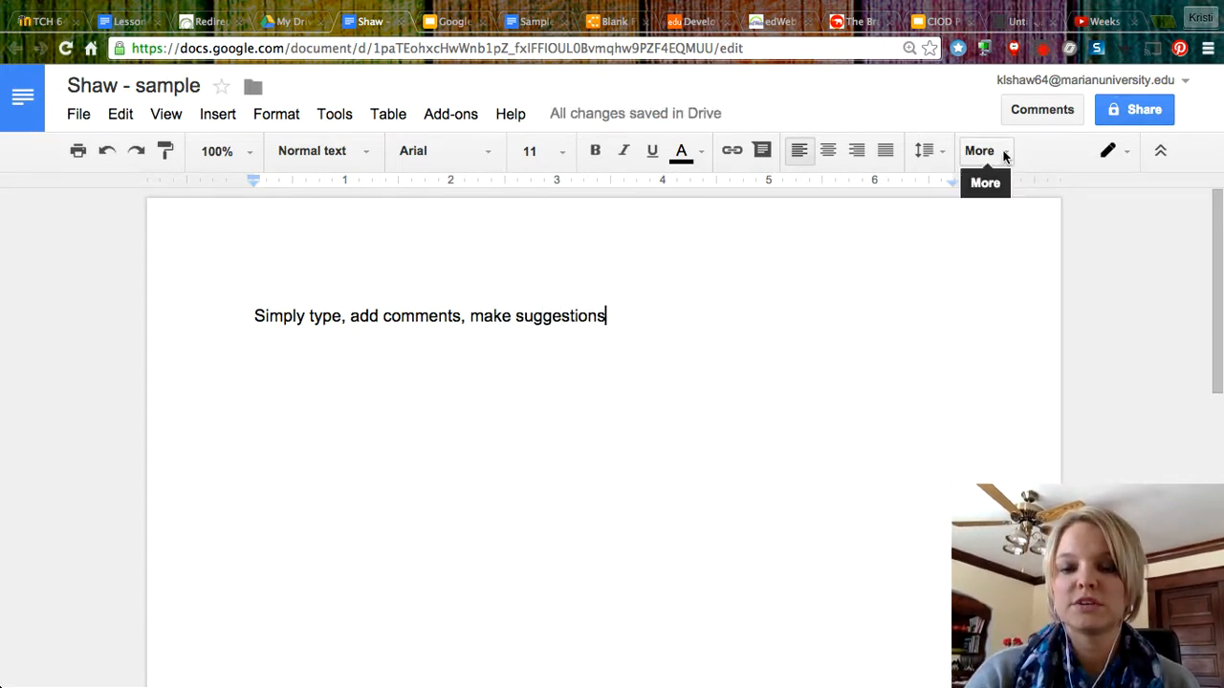
left_click(1015, 21)
left_click(113, 489)
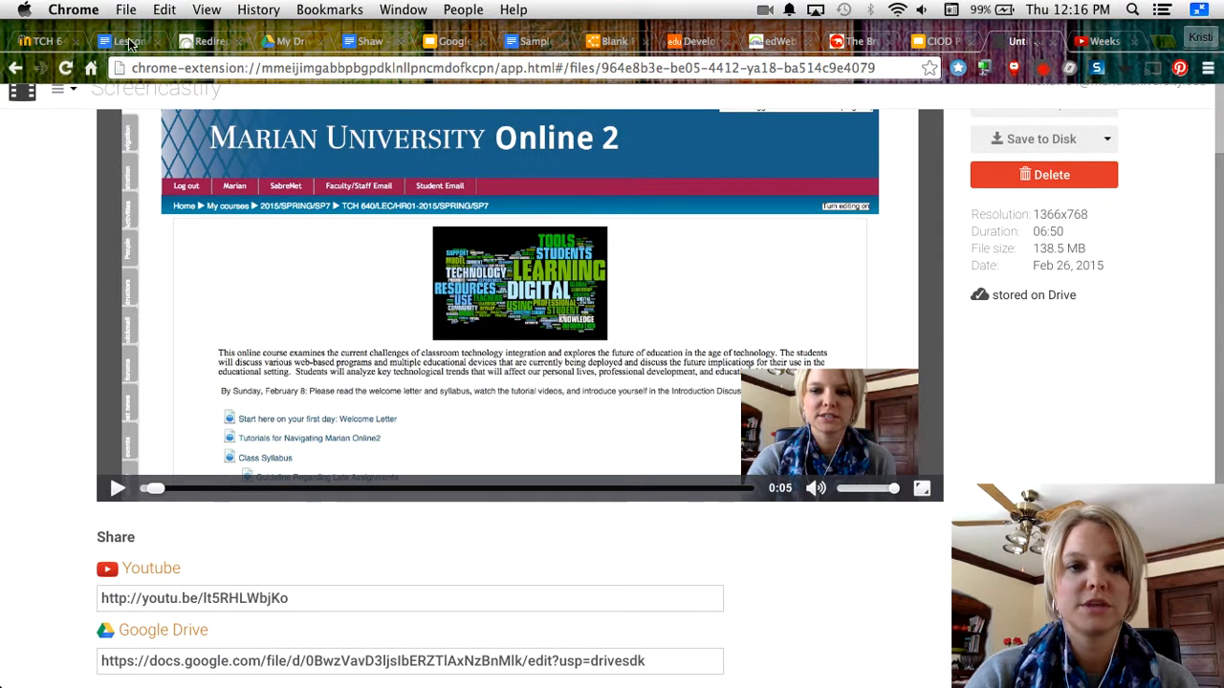
left_click(131, 47)
left_click(381, 23)
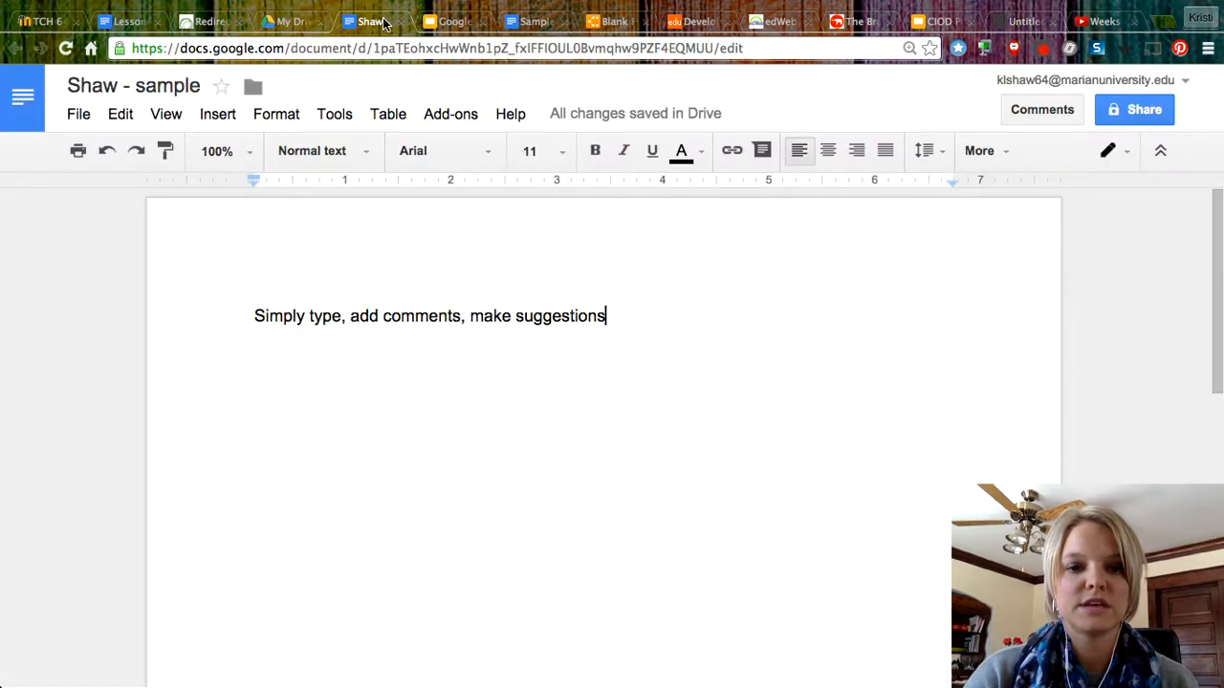
left_click(1009, 154)
left_click(1007, 153)
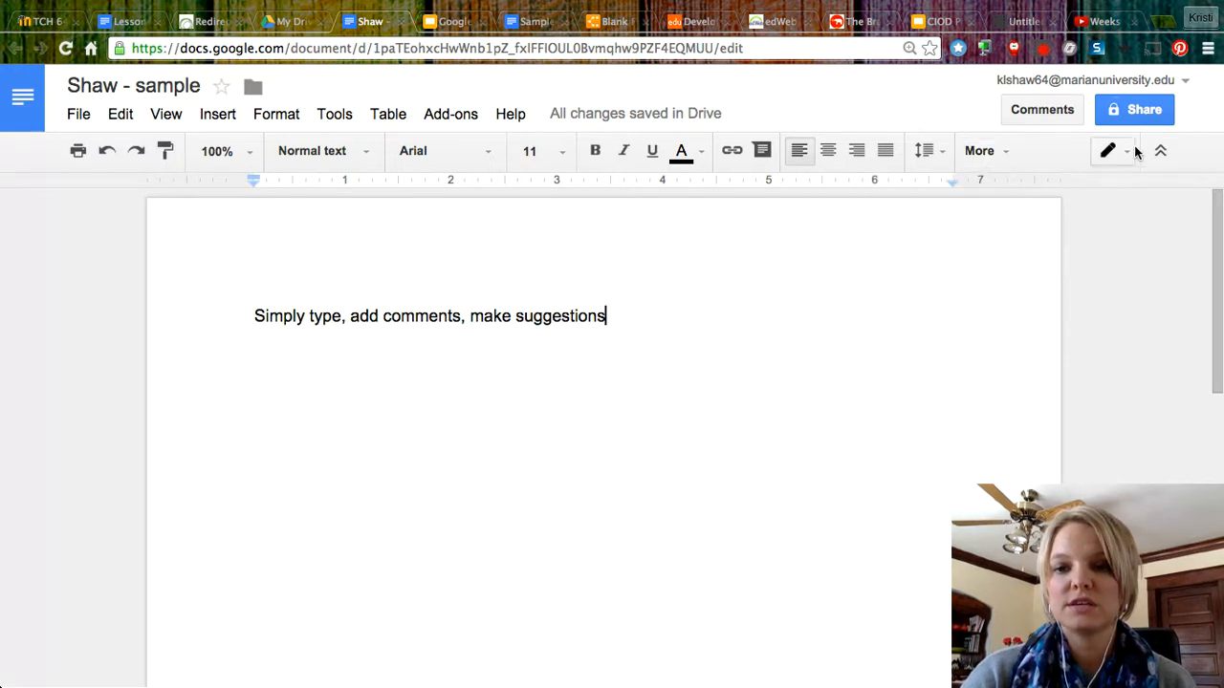
Switch the document to Suggesting mode and suggest replacing "make suggestions" with "add my own content".
left_click(1125, 154)
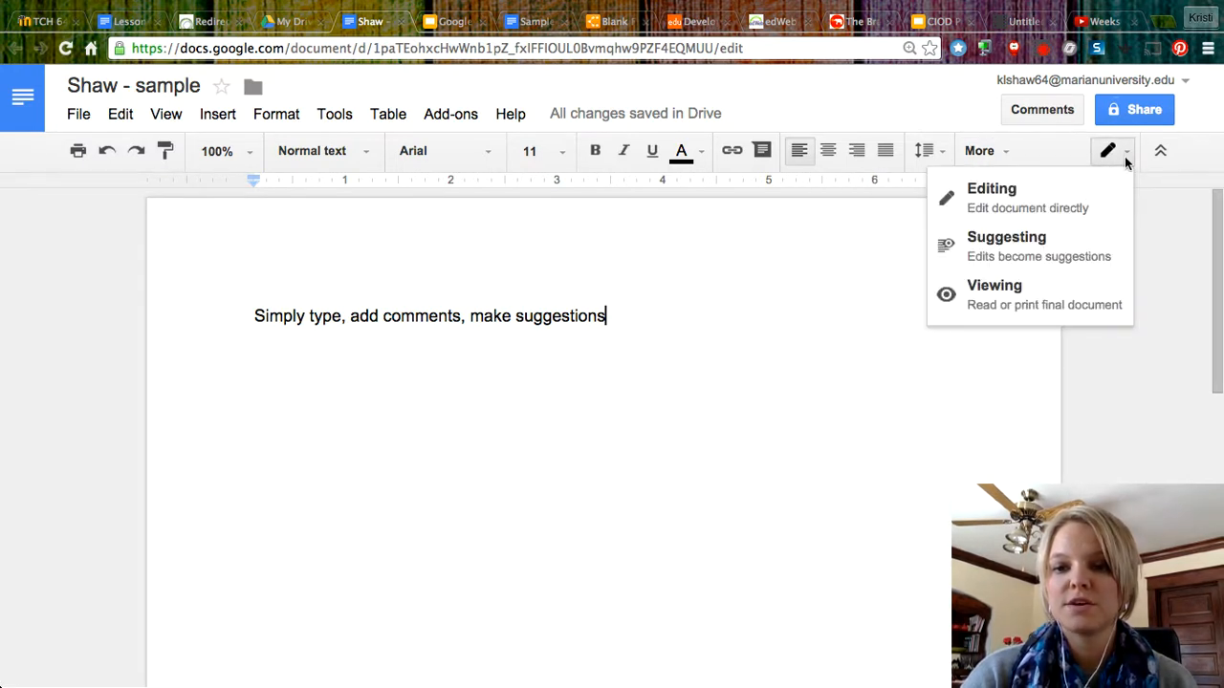
left_click(1059, 254)
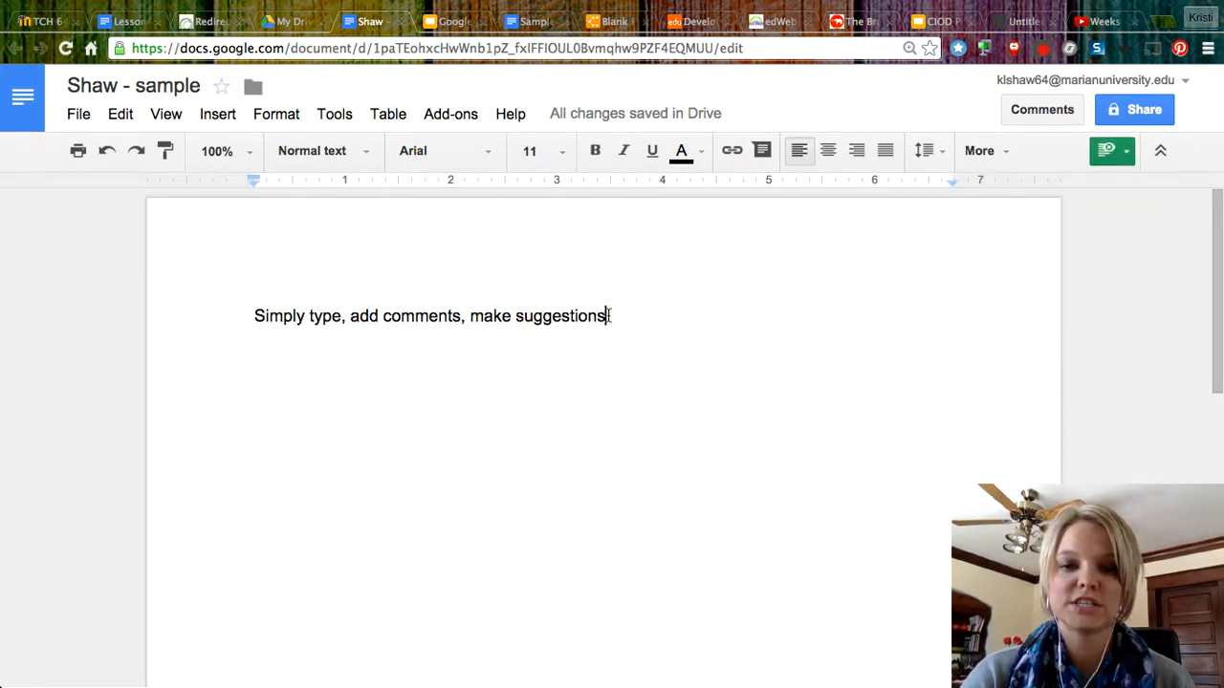
left_click_drag(608, 315, 472, 311)
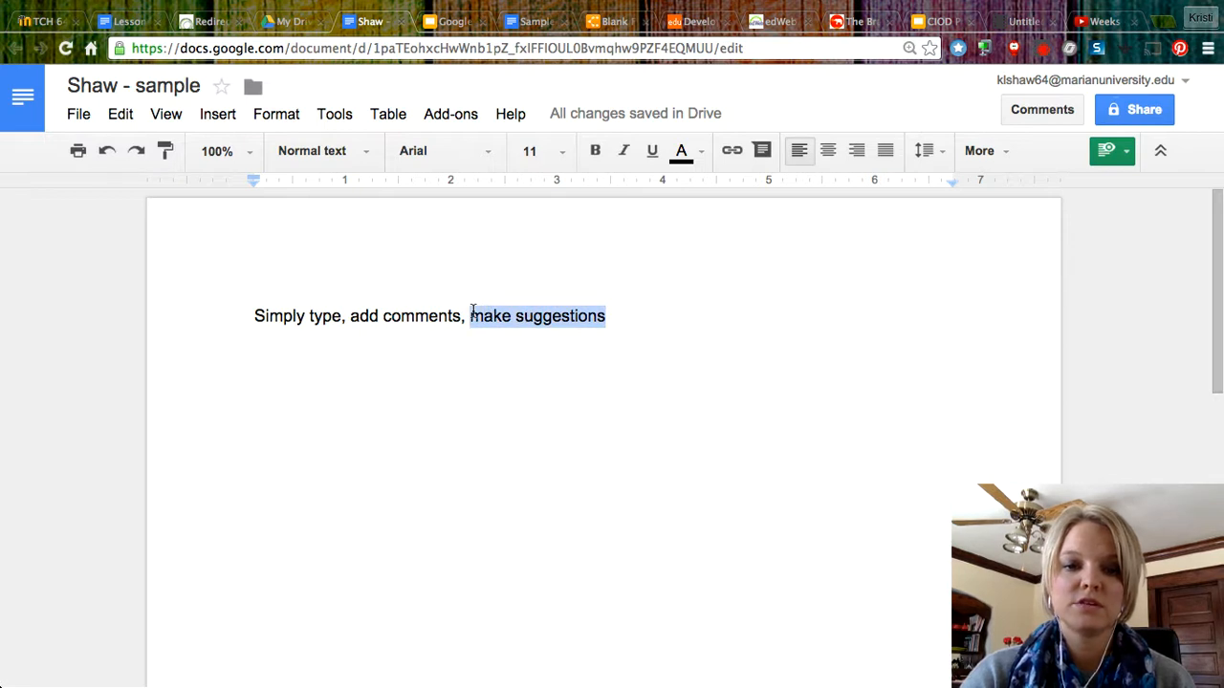
key("BackSpace")
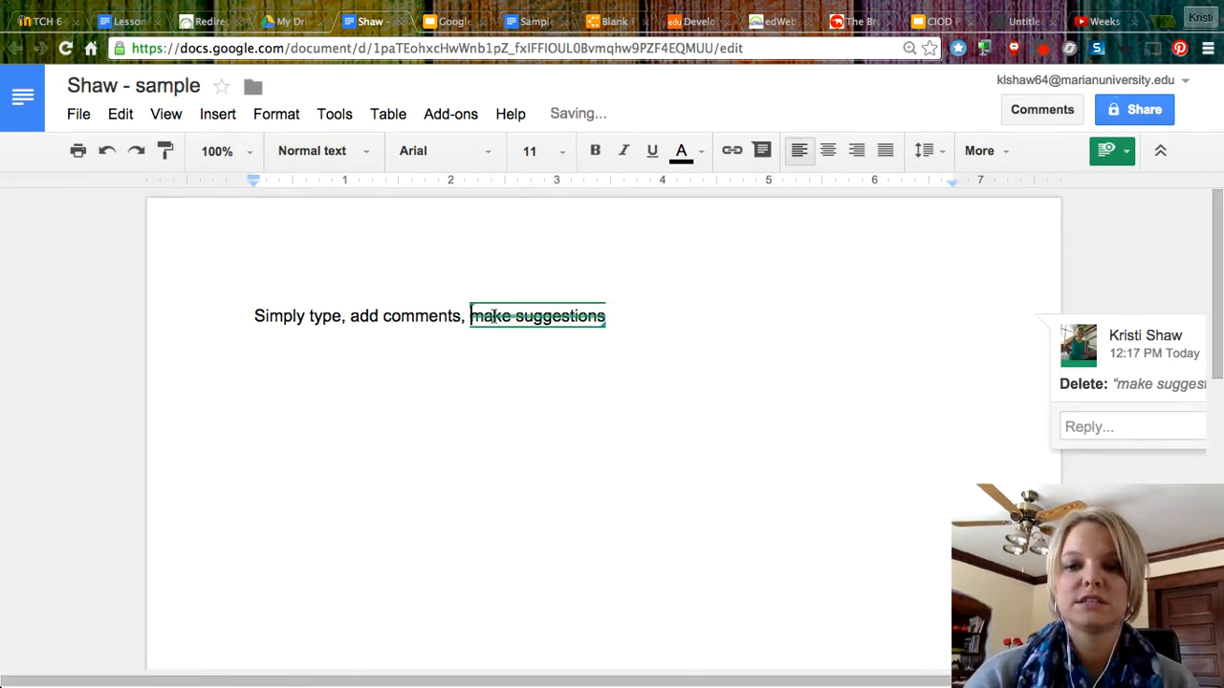
type("add ")
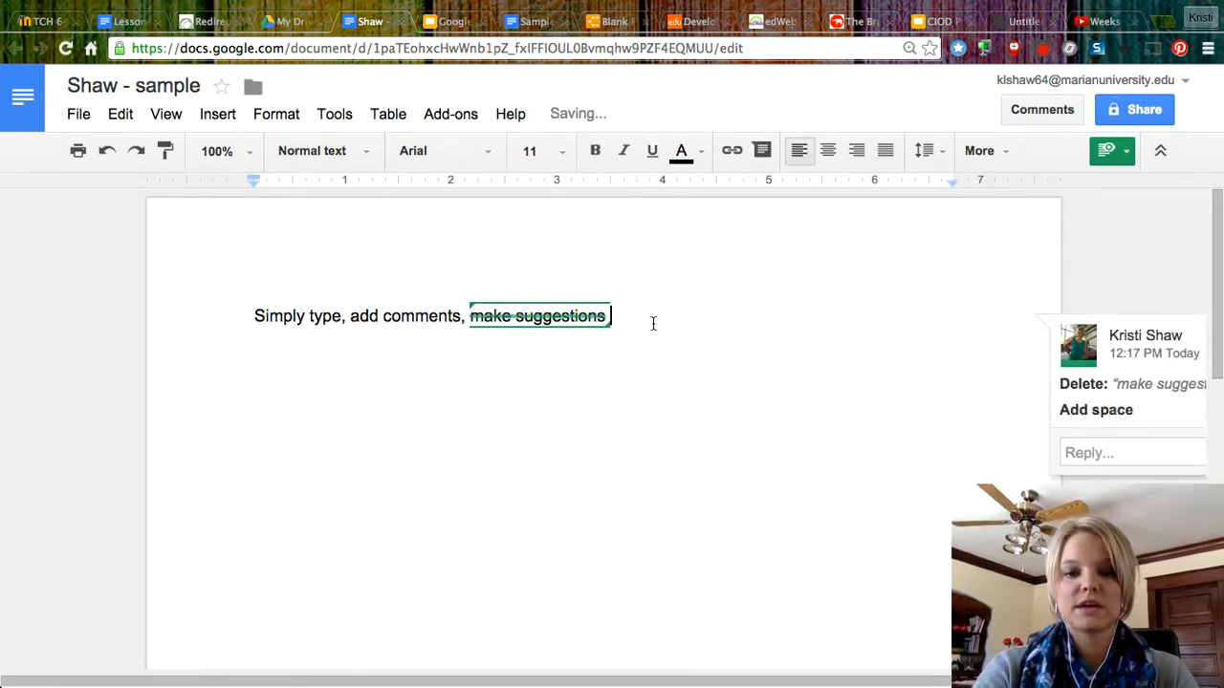
type("my own content")
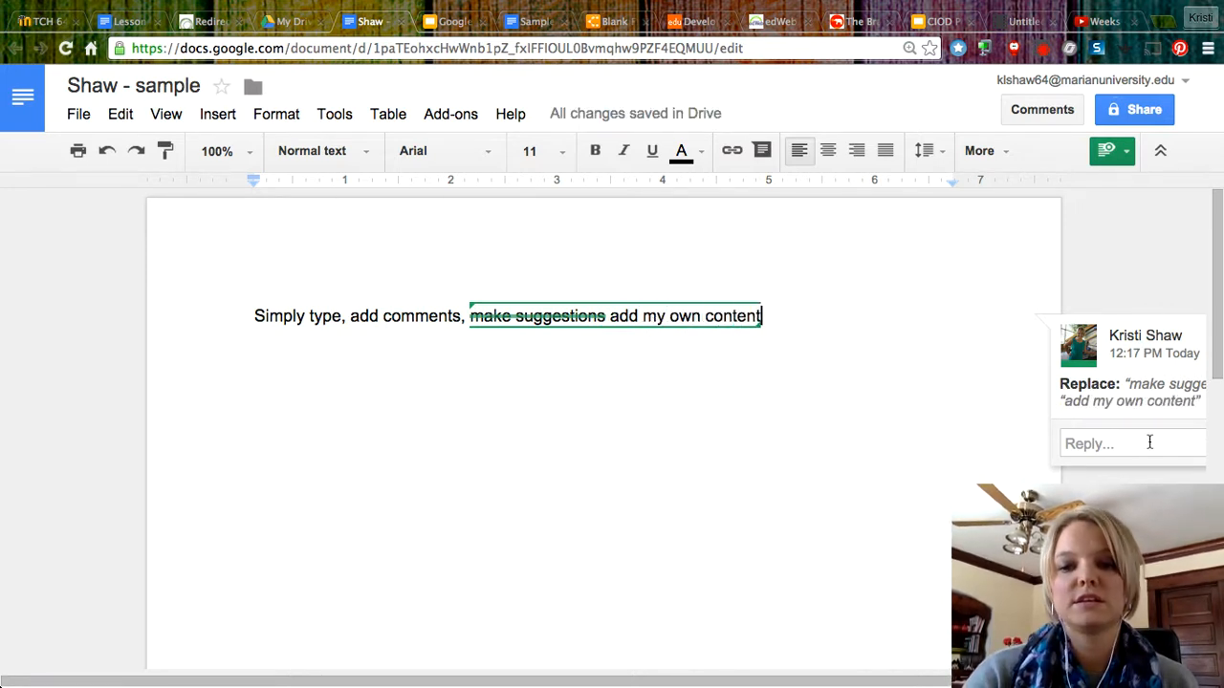
Reply to the replacement suggestion with "ask questions".
scroll(1031, 437, "right", 2)
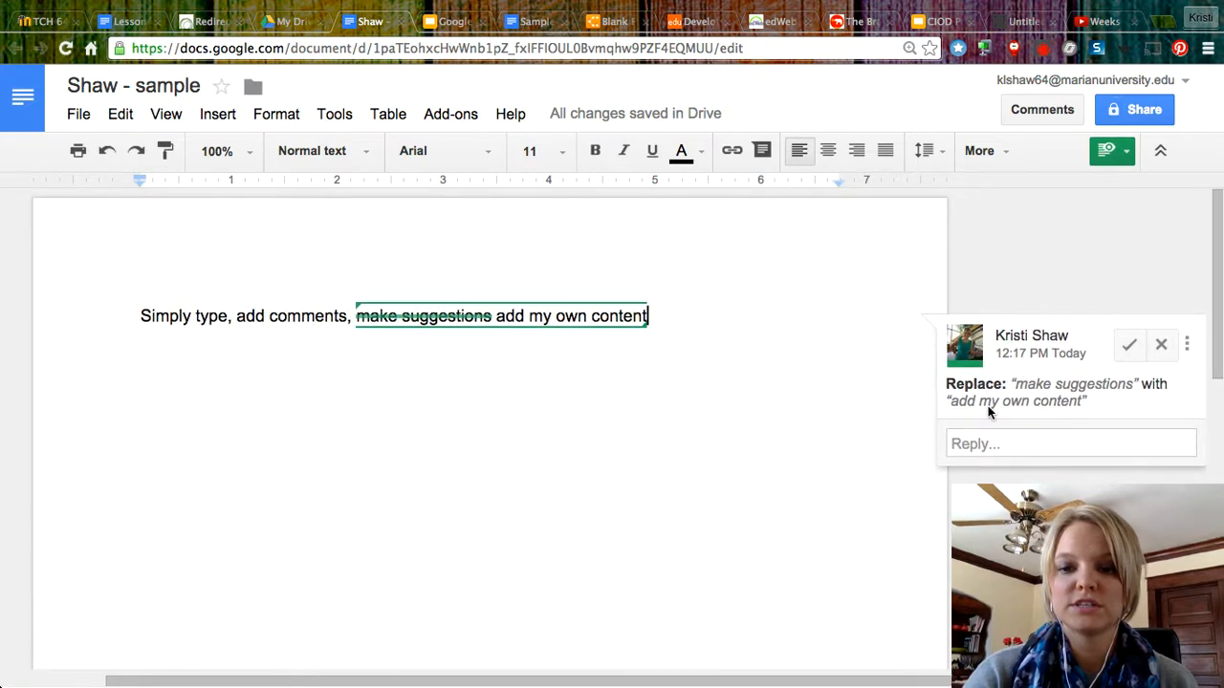
left_click(141, 316)
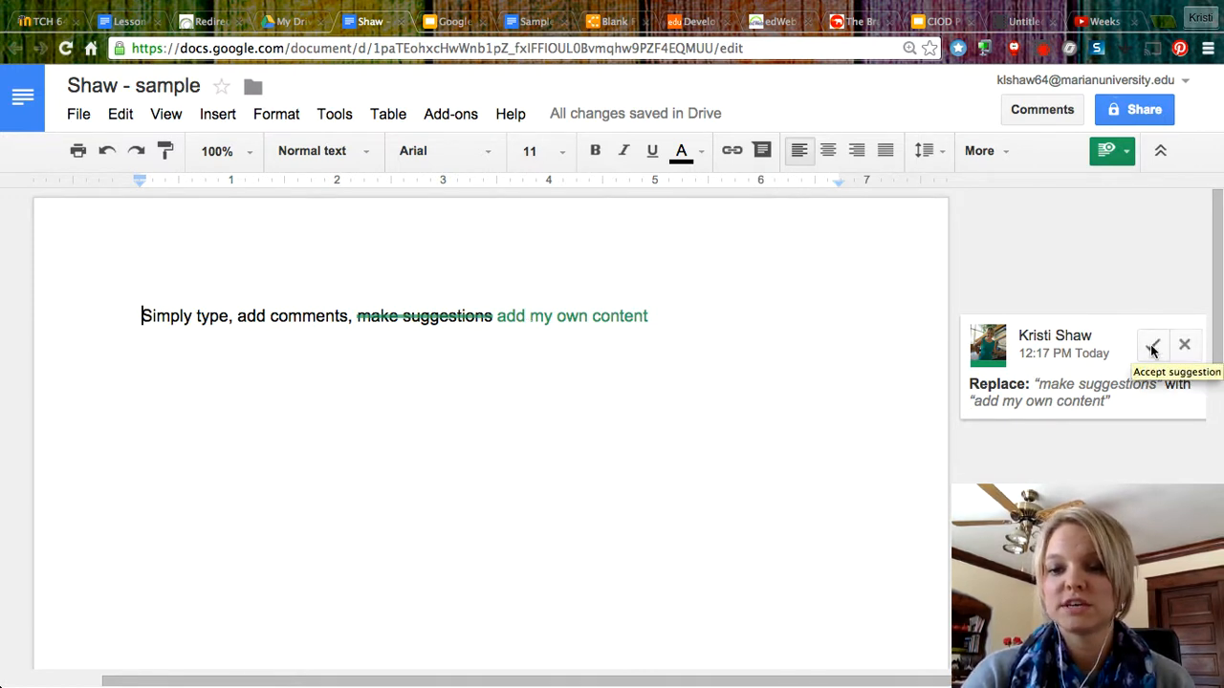
left_click(1105, 400)
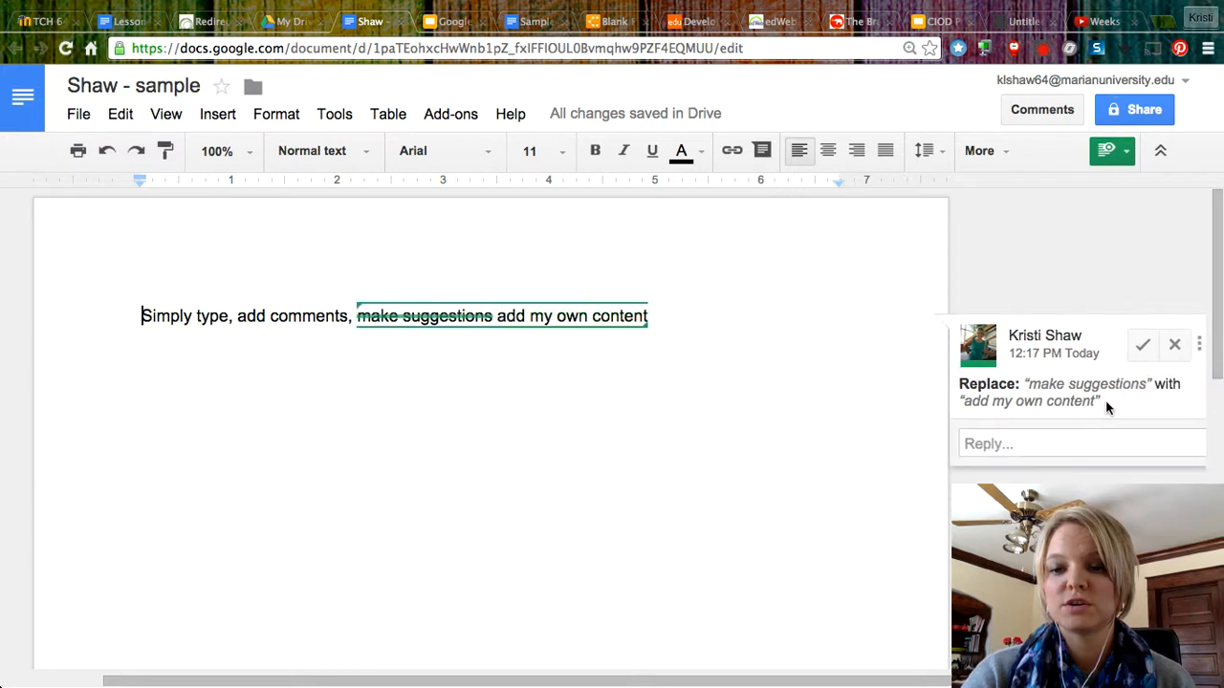
left_click(1069, 439)
type("ask wues")
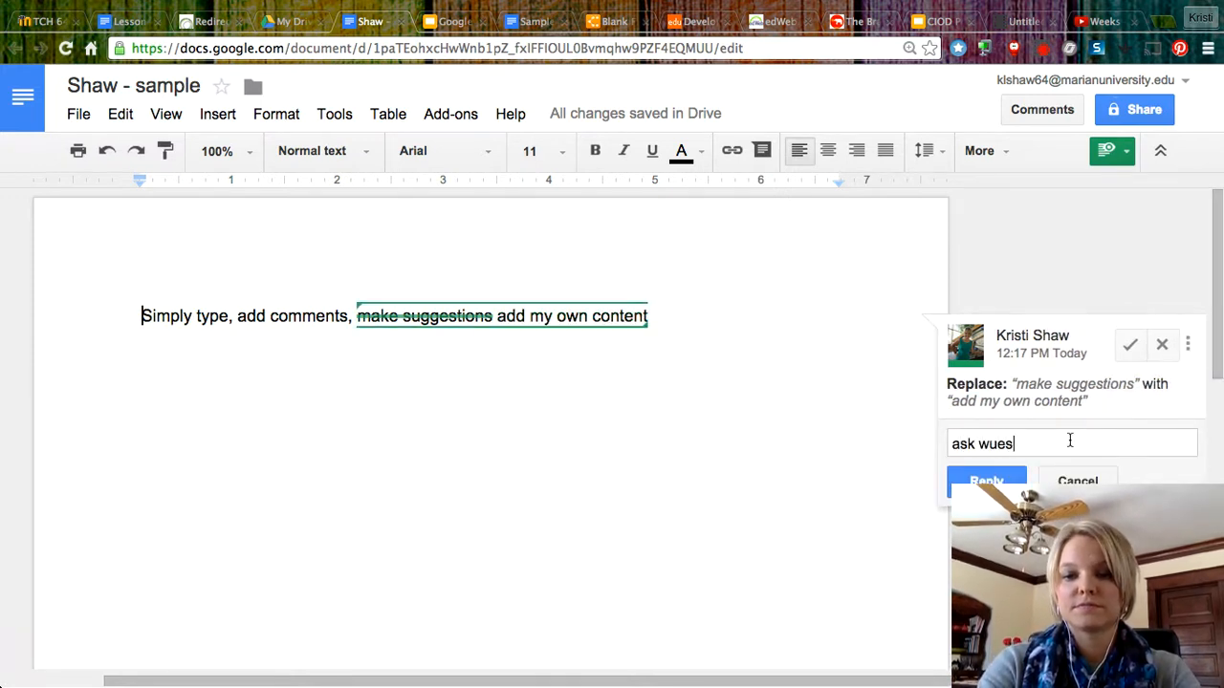
key("BackSpace")
key("BackSpace")
key("BackSpace")
key("BackSpace")
type("questions")
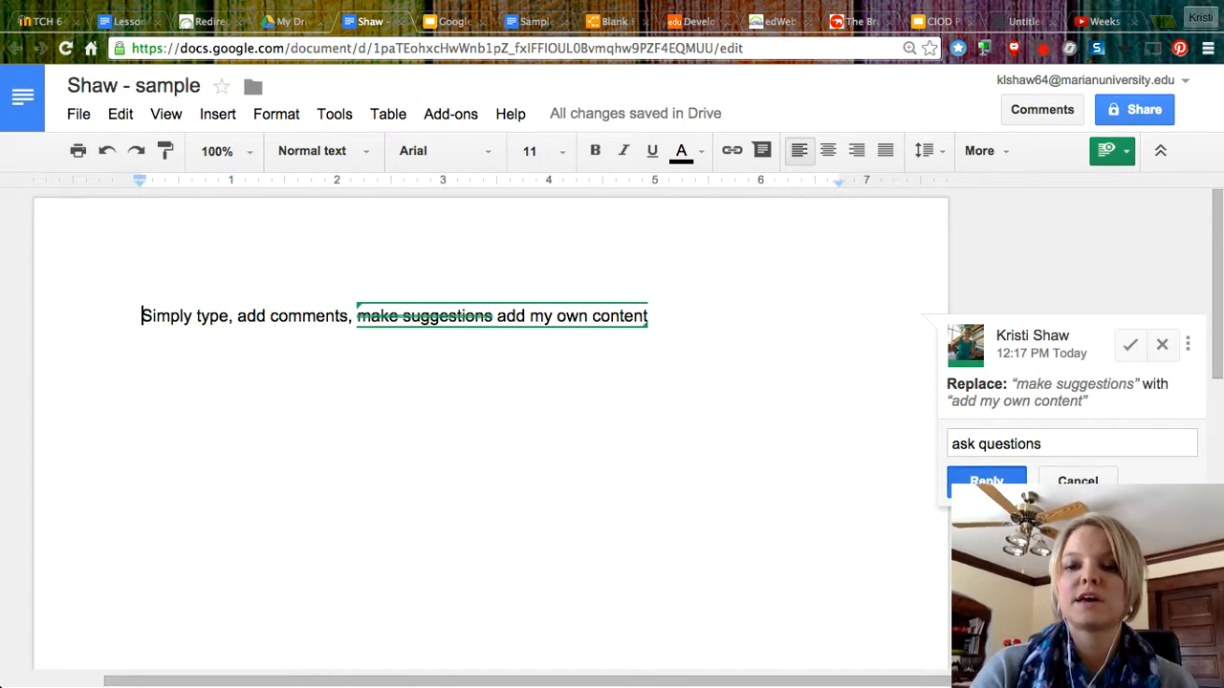
left_click(987, 485)
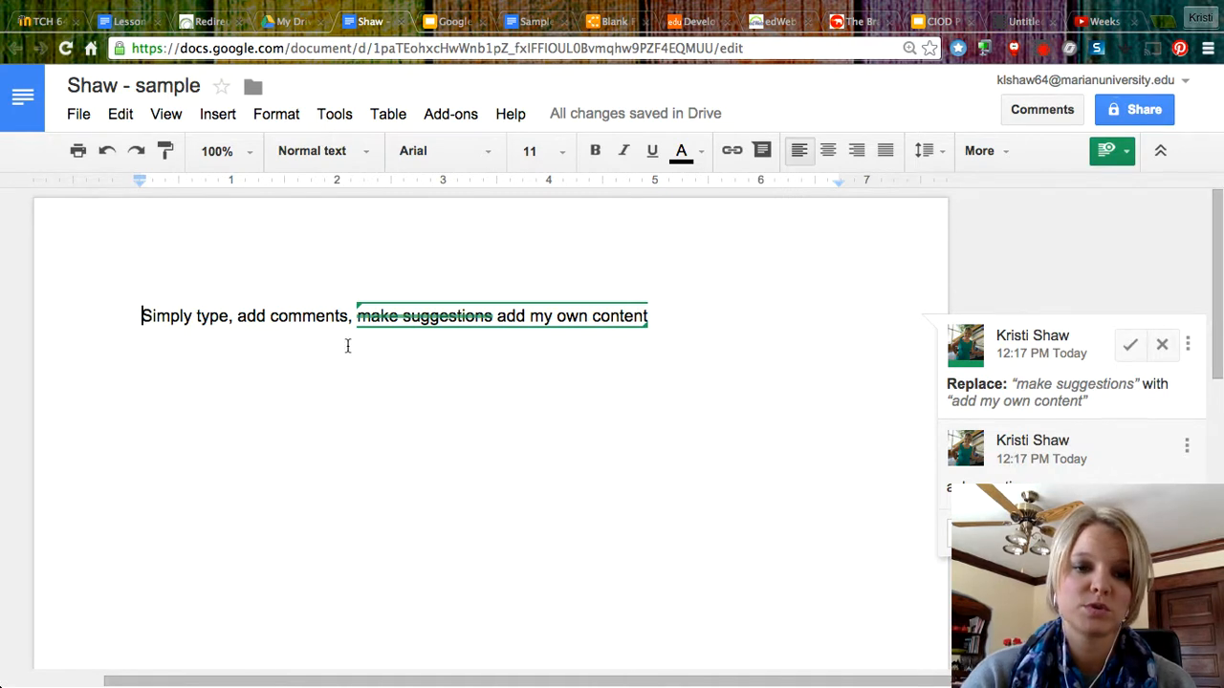
Attach the comment "Add a comment" to the words "add comments" in the first line.
left_click(346, 315)
left_click_drag(346, 316, 237, 316)
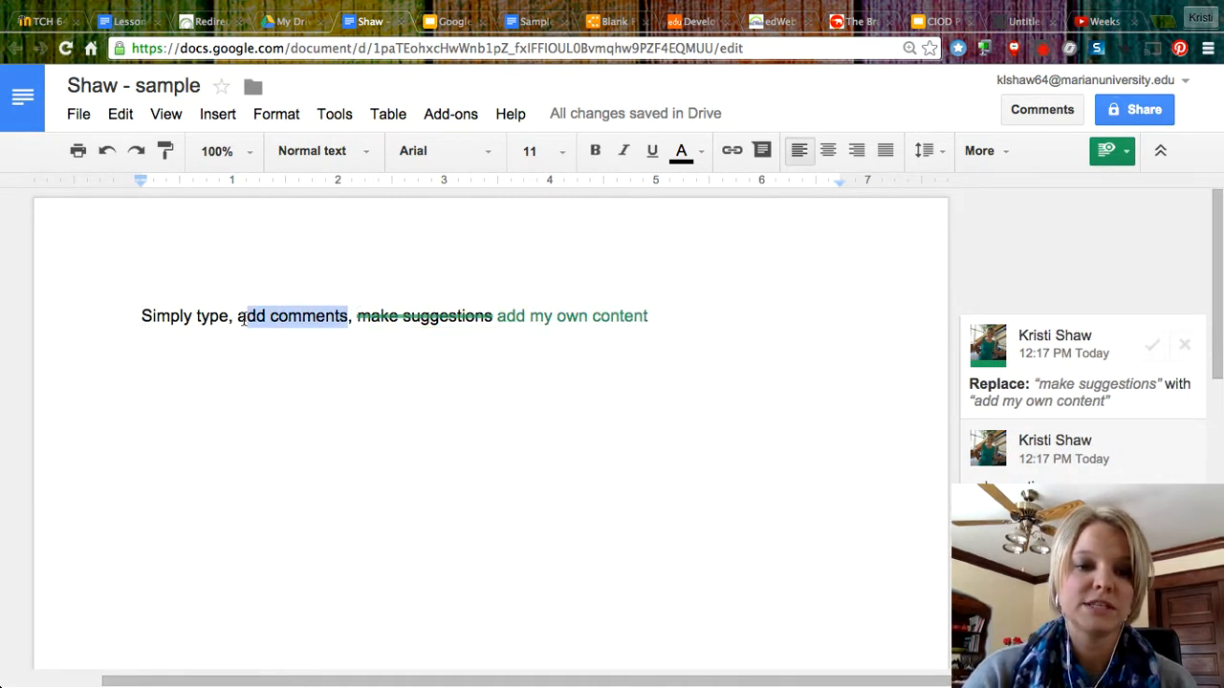
left_click(761, 151)
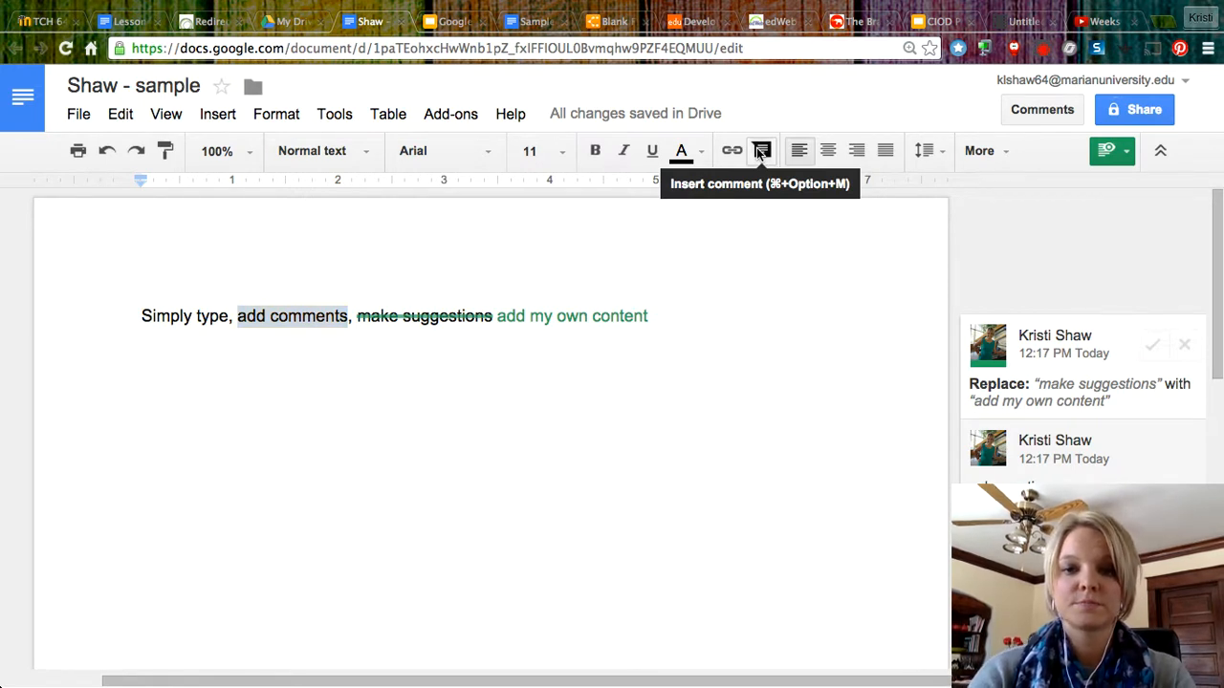
type("Add a comment")
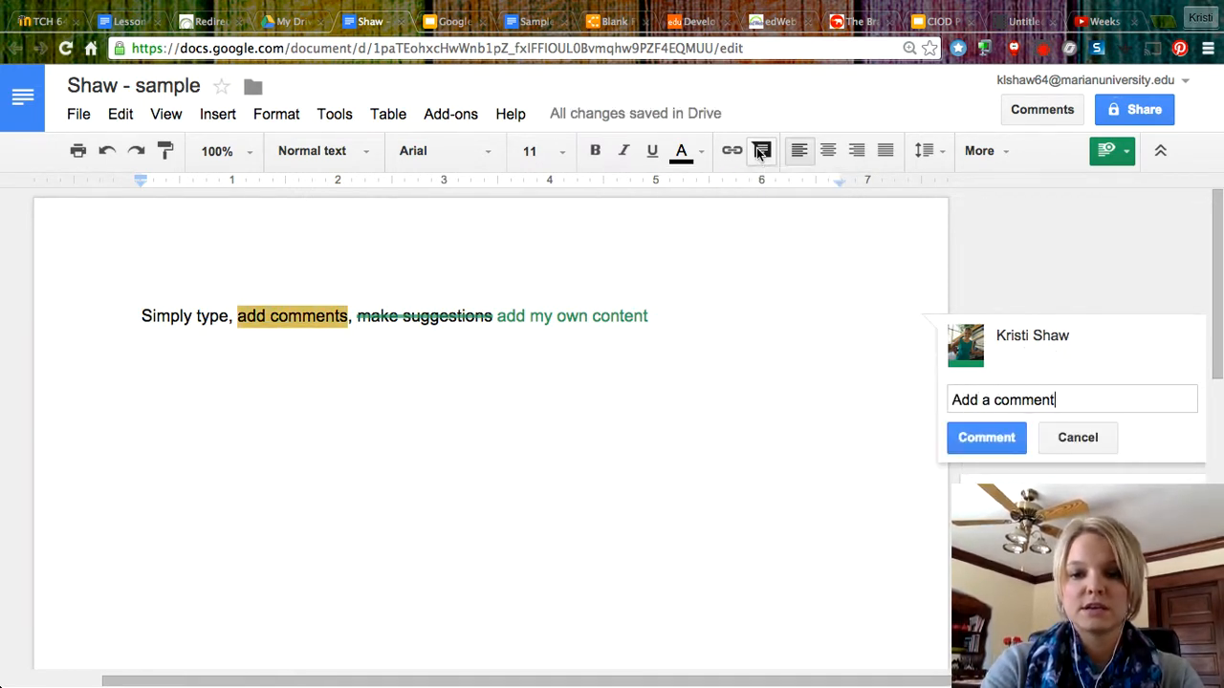
left_click(987, 437)
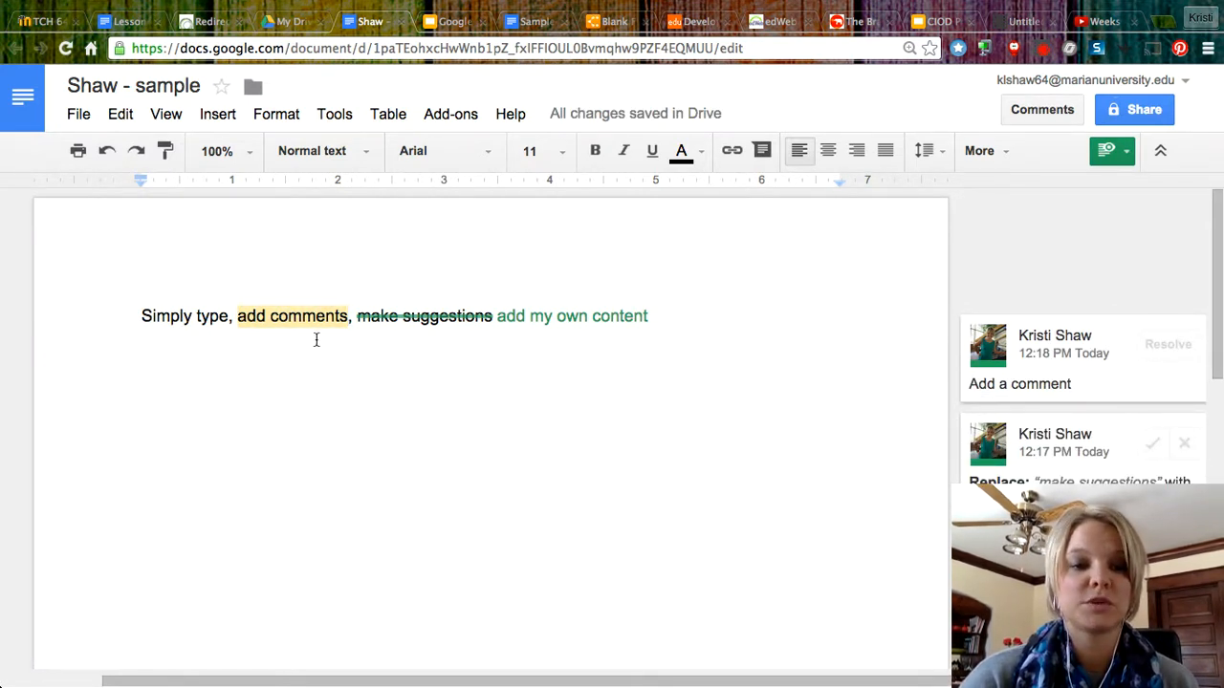
Switch the document to Editing mode and add a second line reading "Simply type and all of my text will appear".
left_click(672, 313)
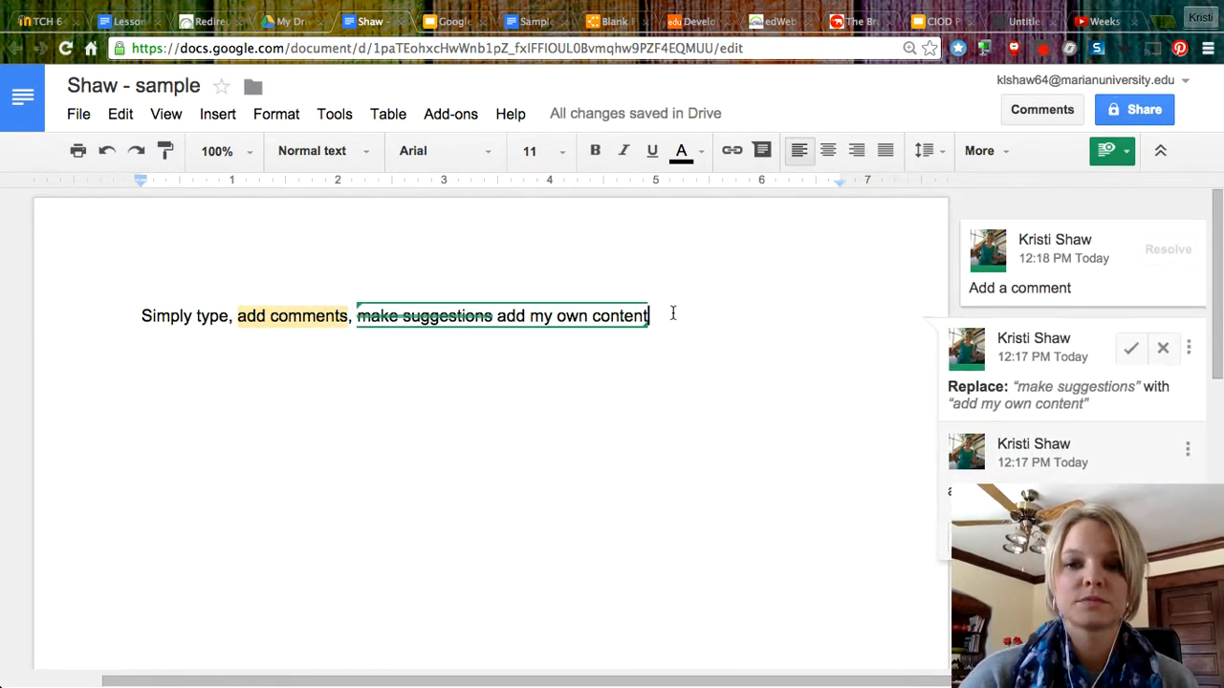
left_click(1006, 153)
left_click(1123, 153)
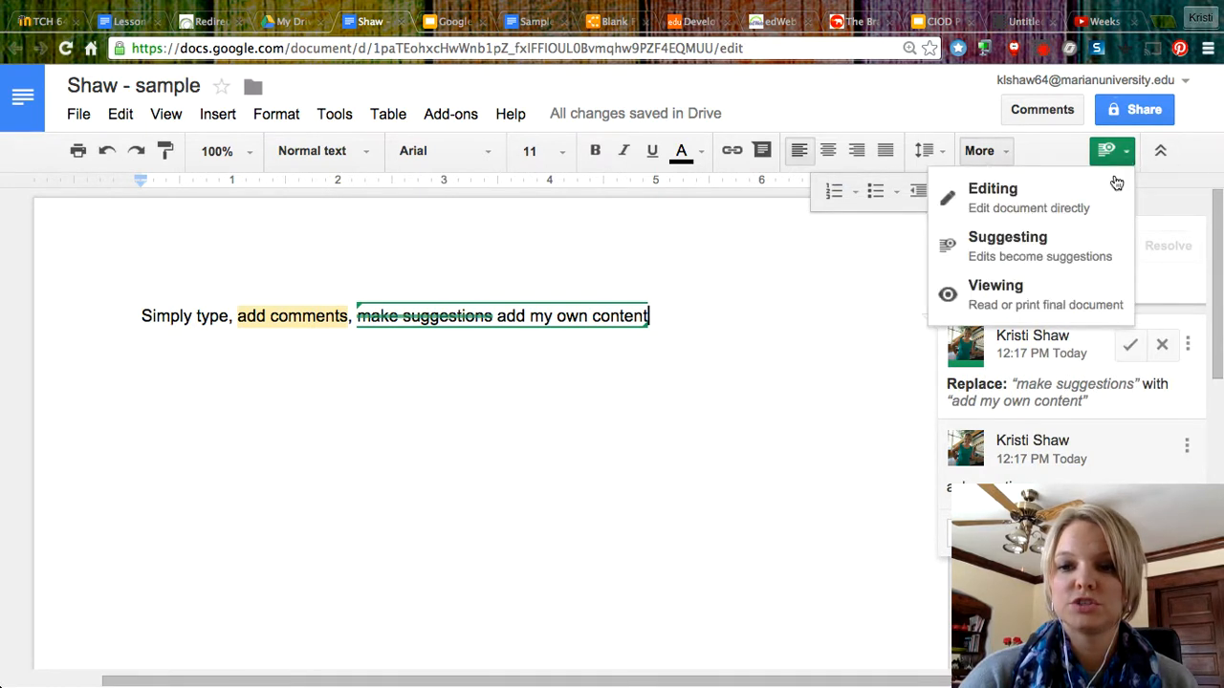
left_click(1096, 204)
key("Return")
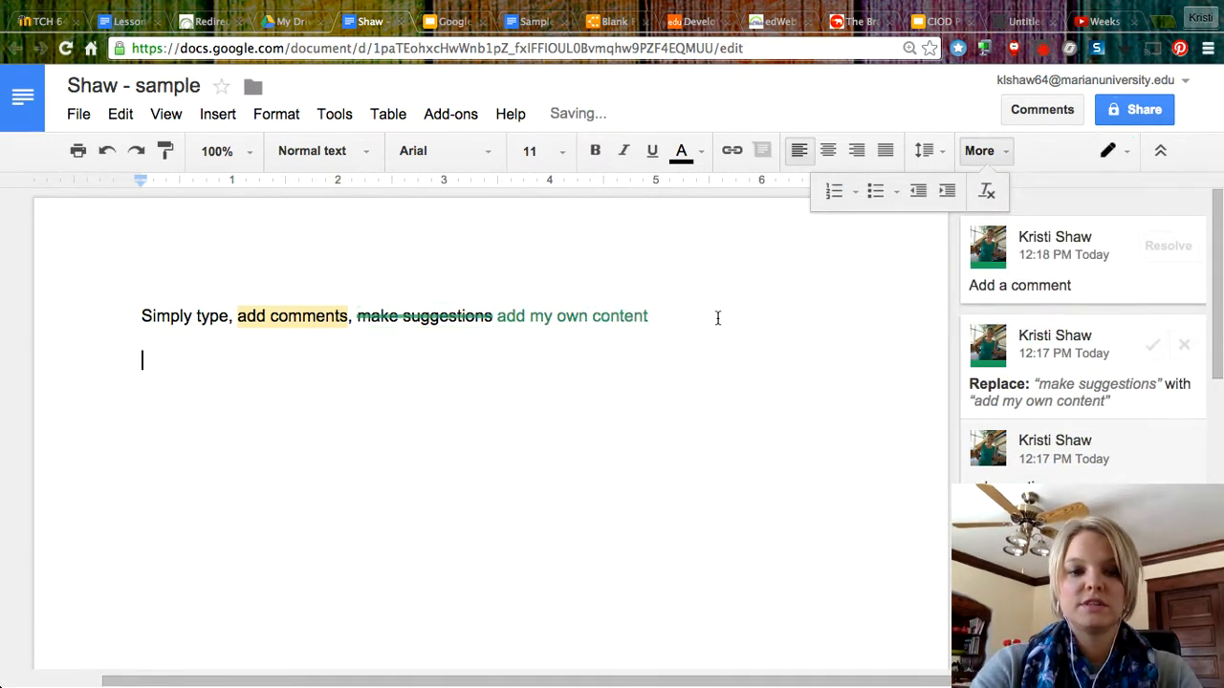
type("Simply type")
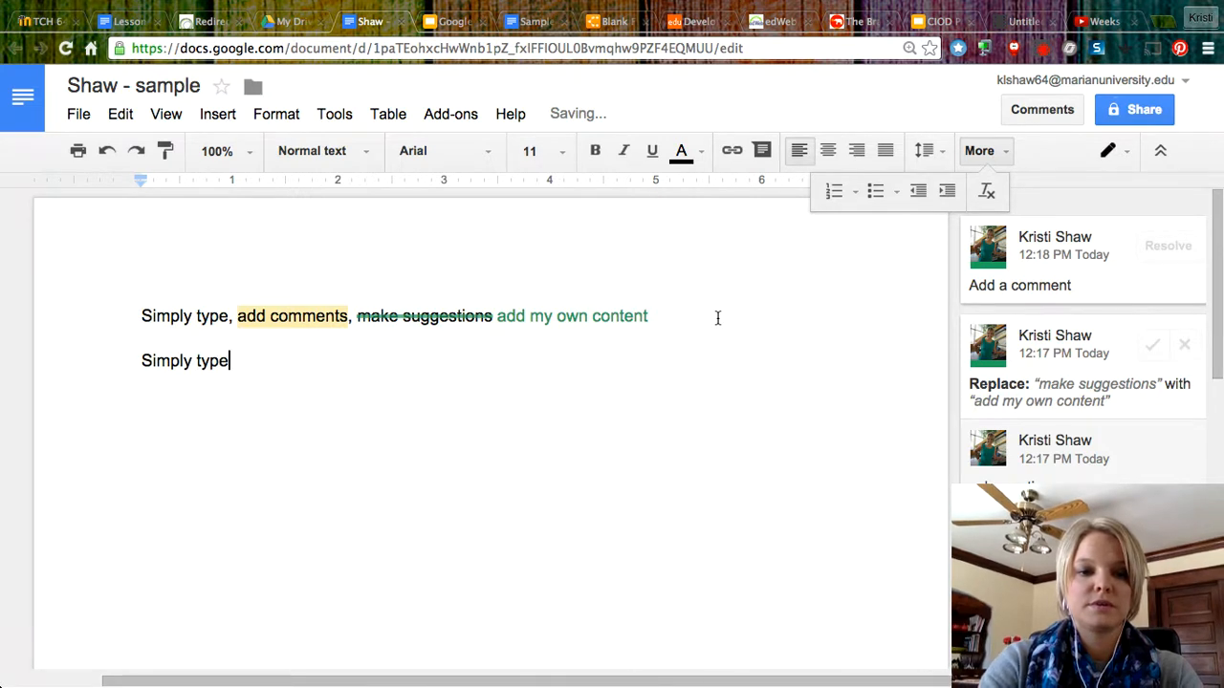
type(" and all of my ")
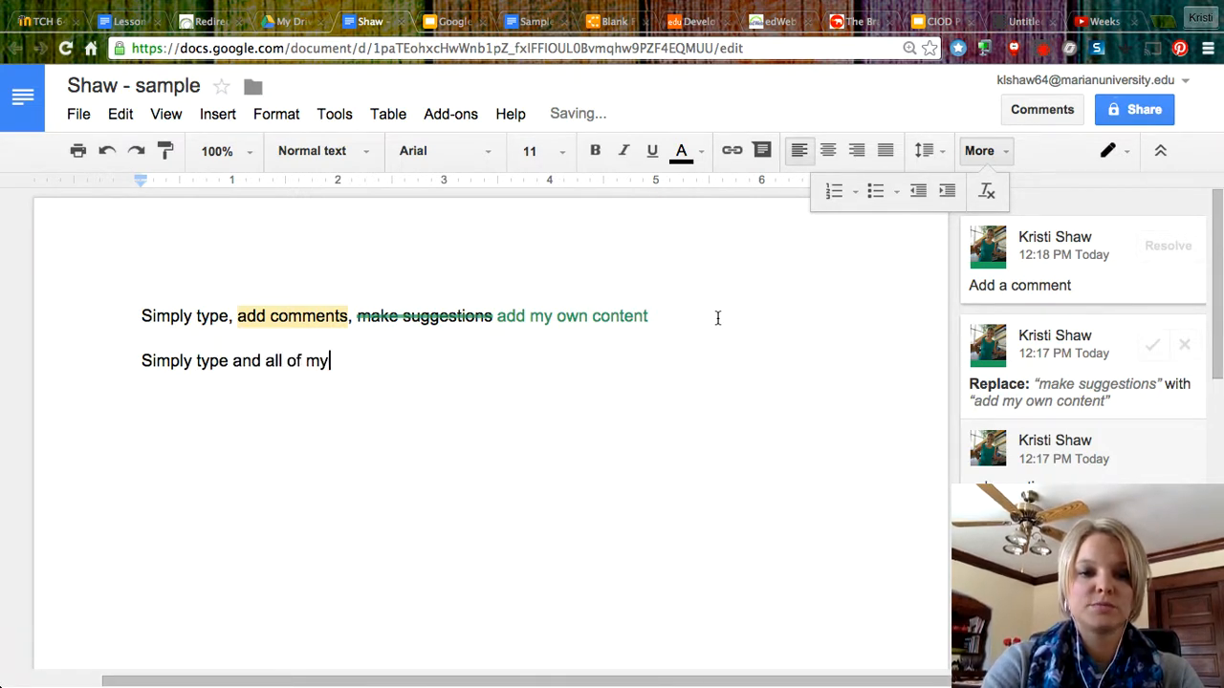
type("text wil")
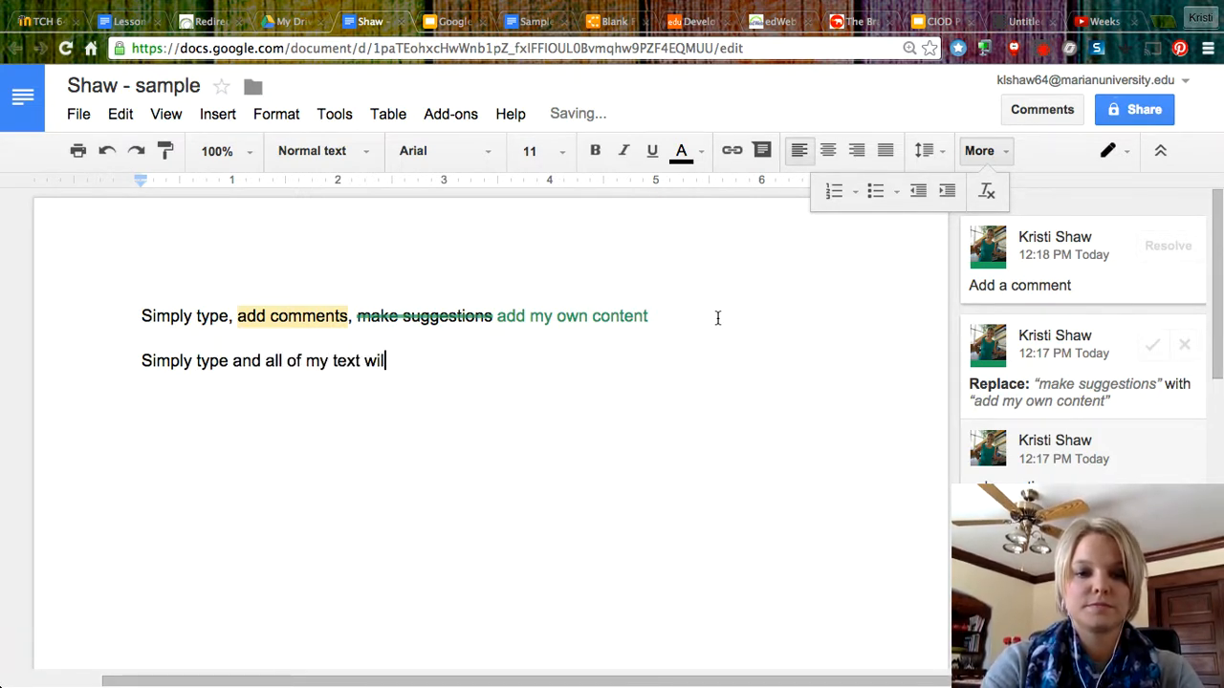
type("l appear")
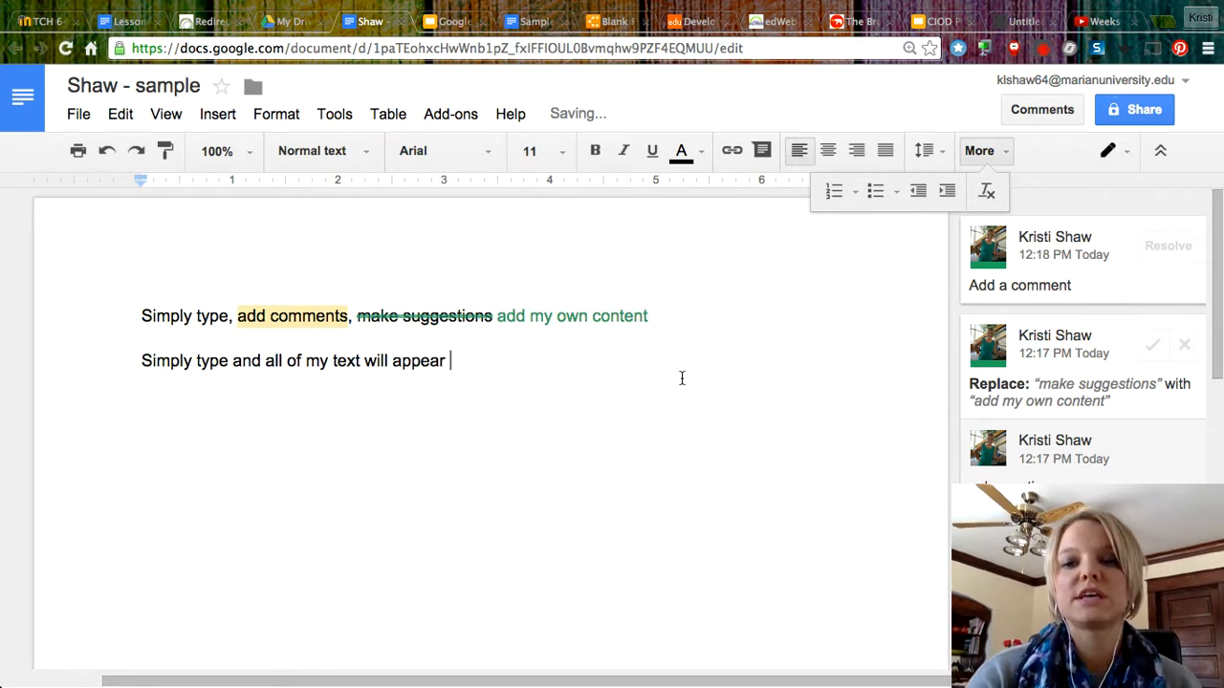
Preview the document in Viewing mode and return it to Editing mode.
left_click(1126, 151)
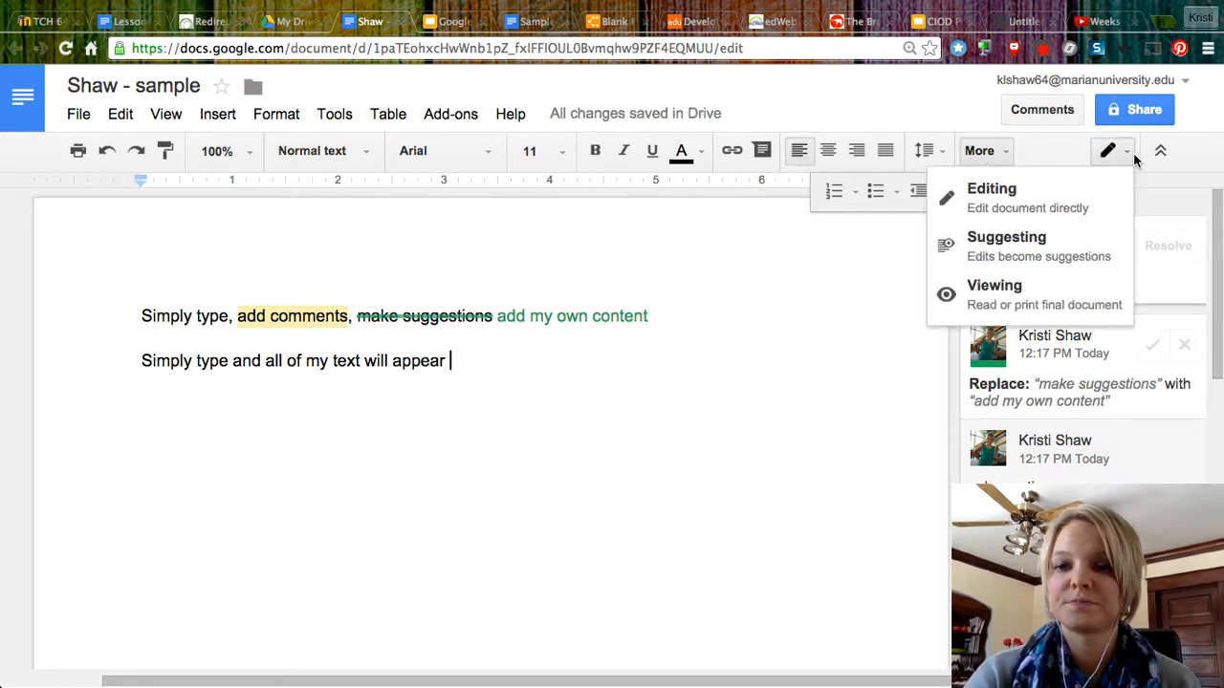
left_click(1077, 306)
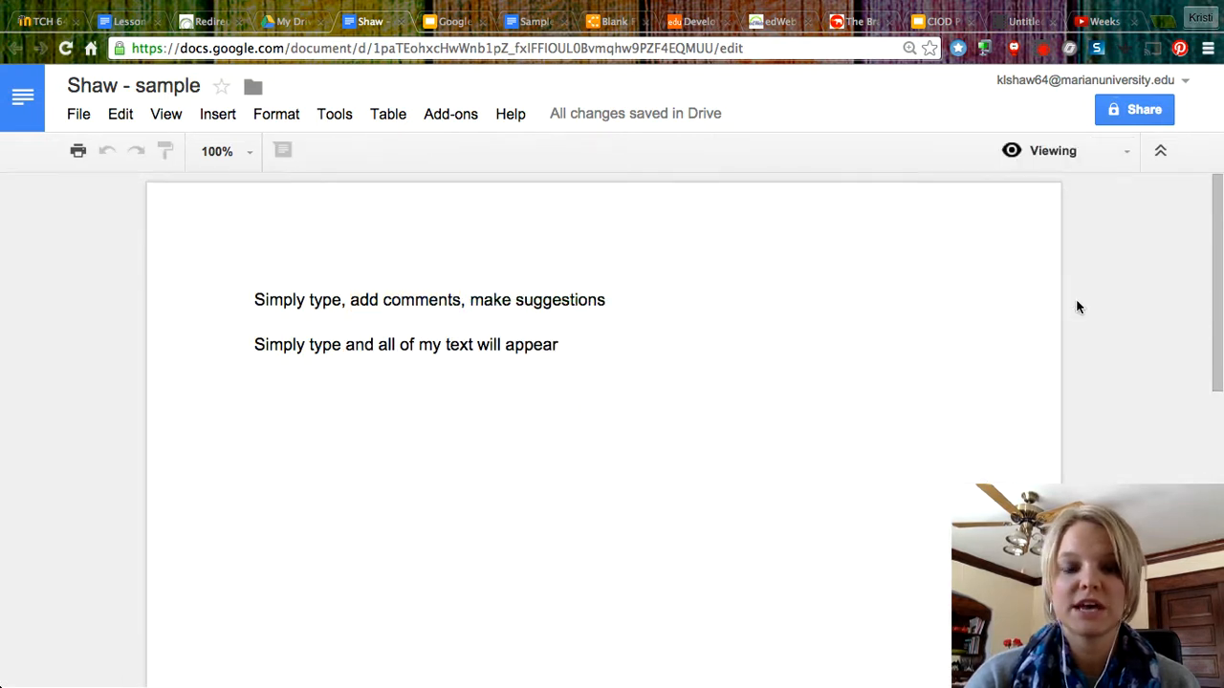
left_click(1119, 153)
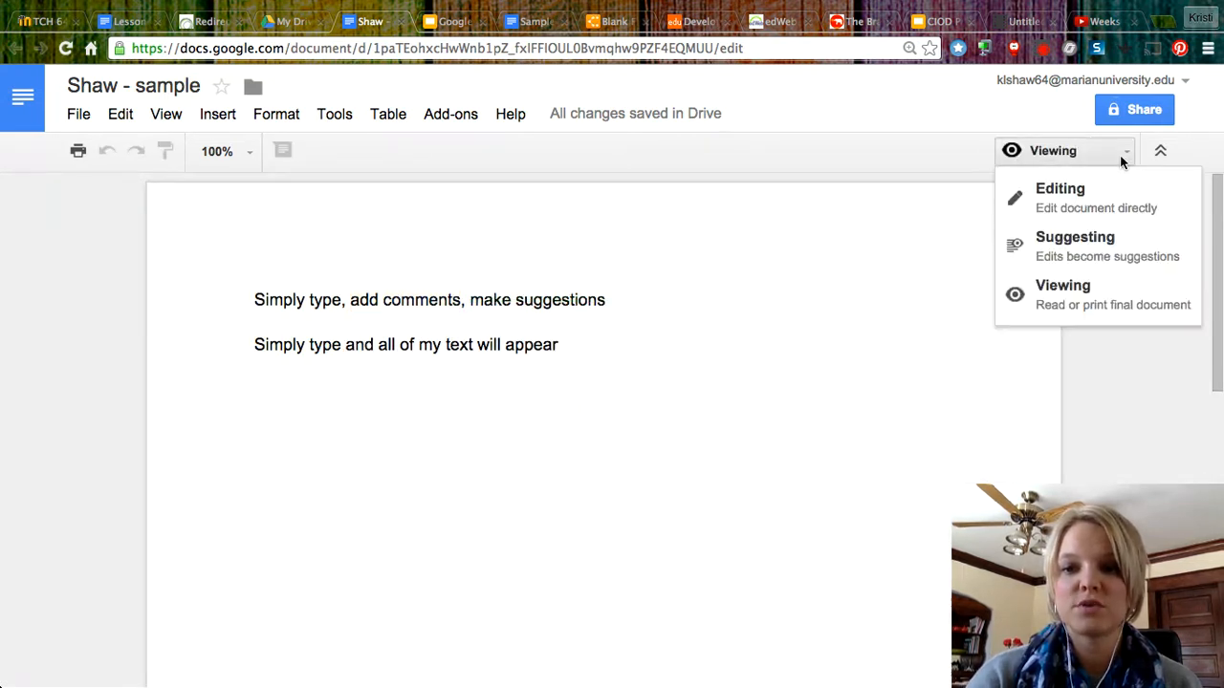
left_click(1112, 204)
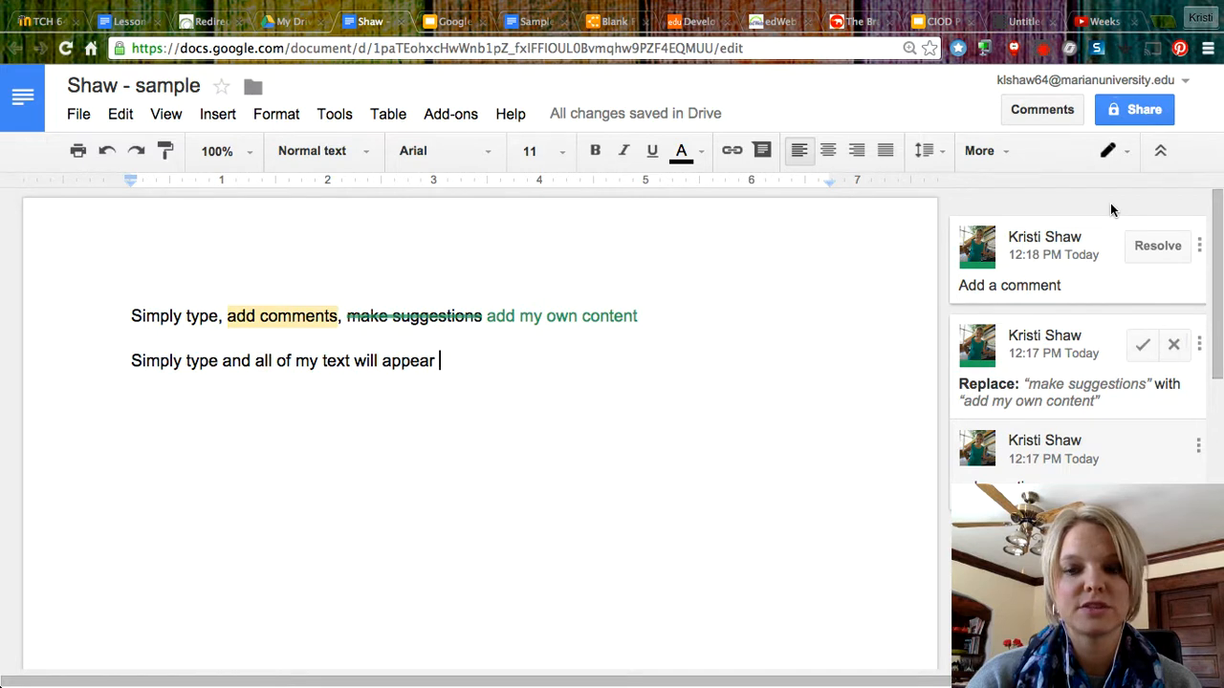
Review the 12:16 PM and 12:18 PM versions in the document's revision history and close the history.
left_click(75, 113)
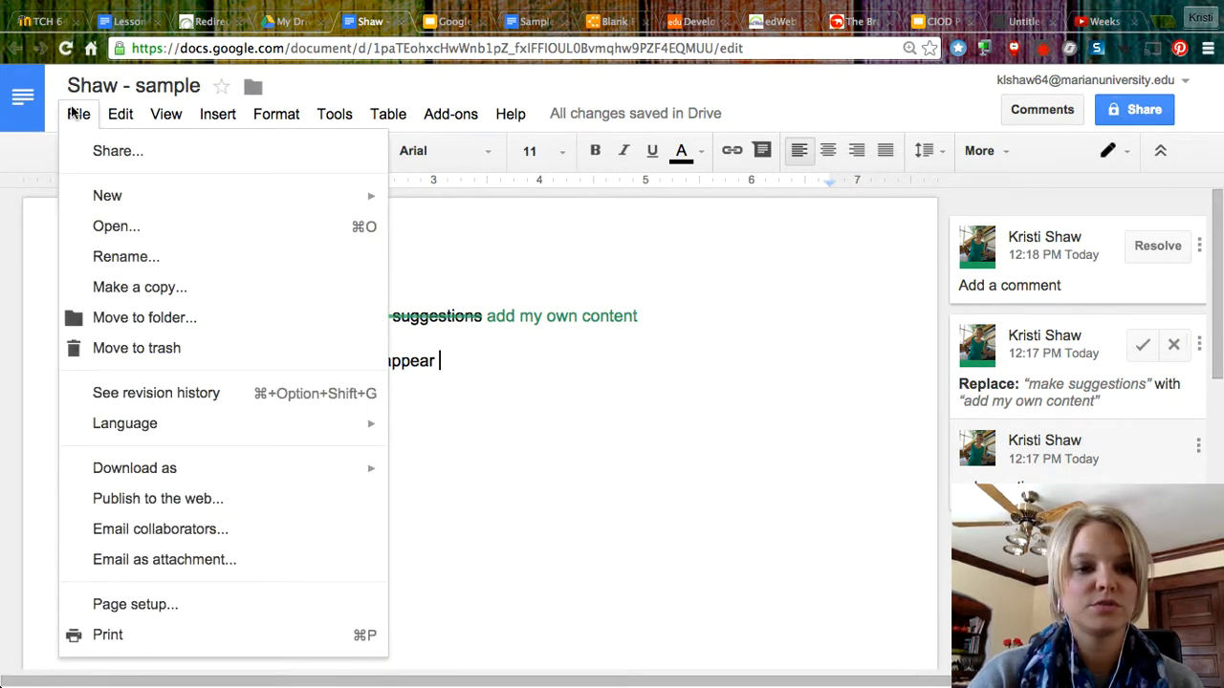
left_click(208, 405)
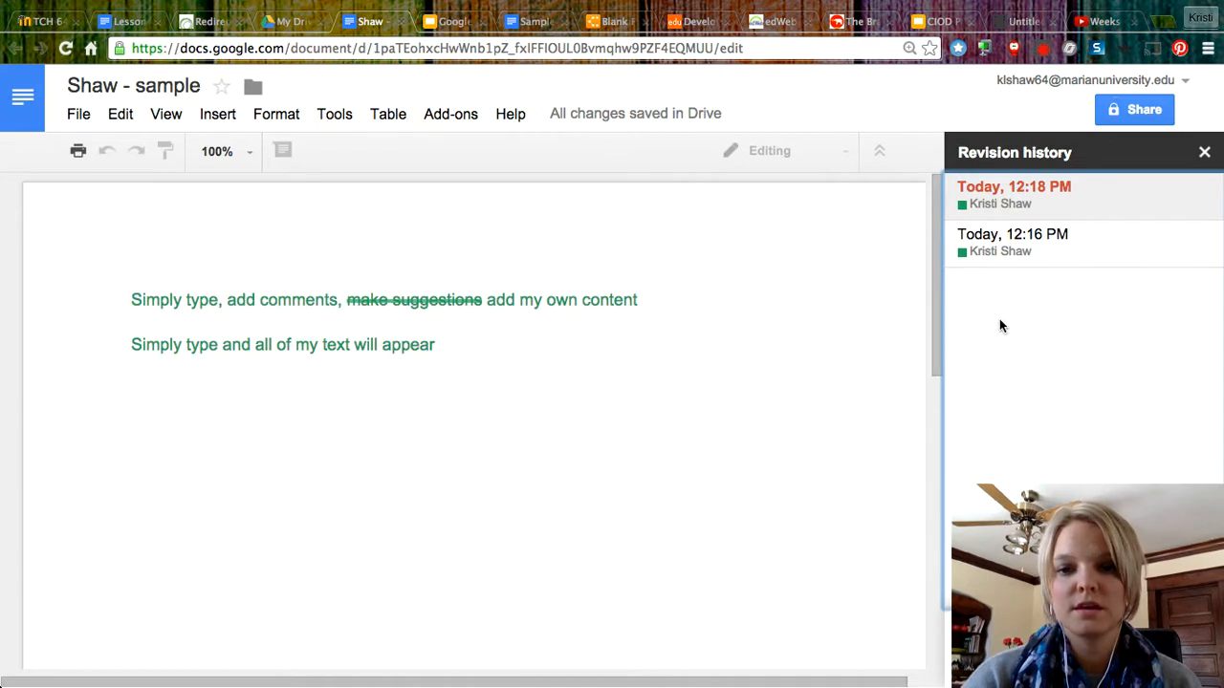
left_click(1021, 251)
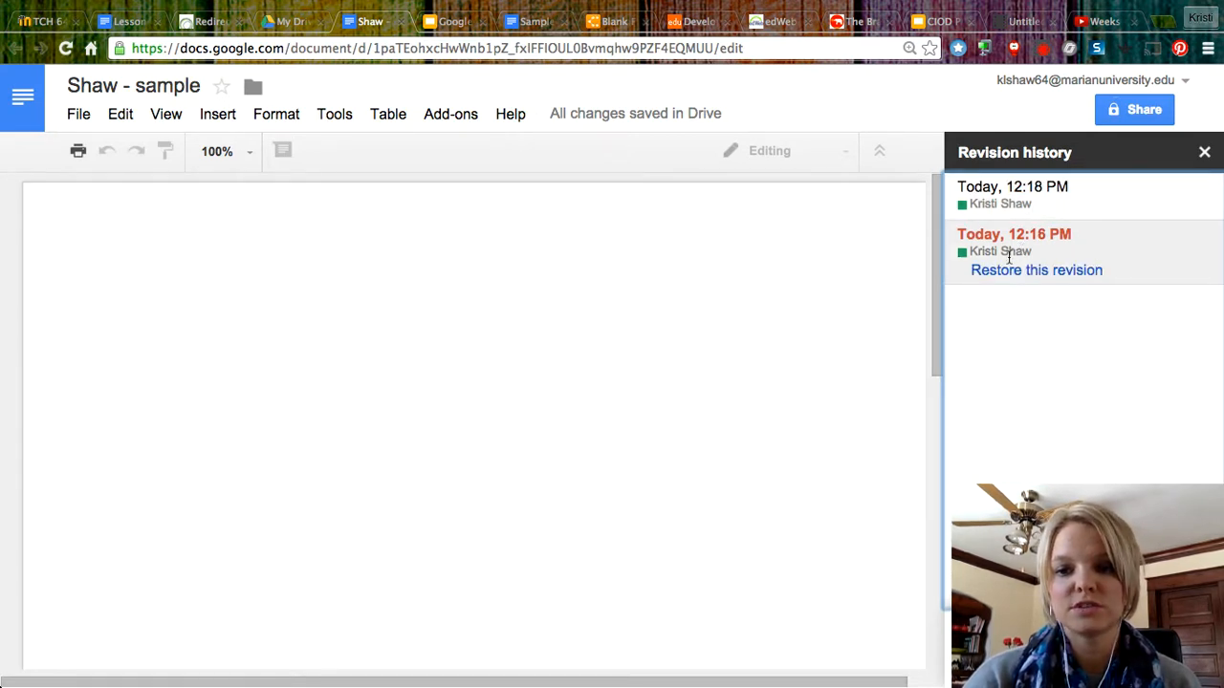
left_click(1024, 202)
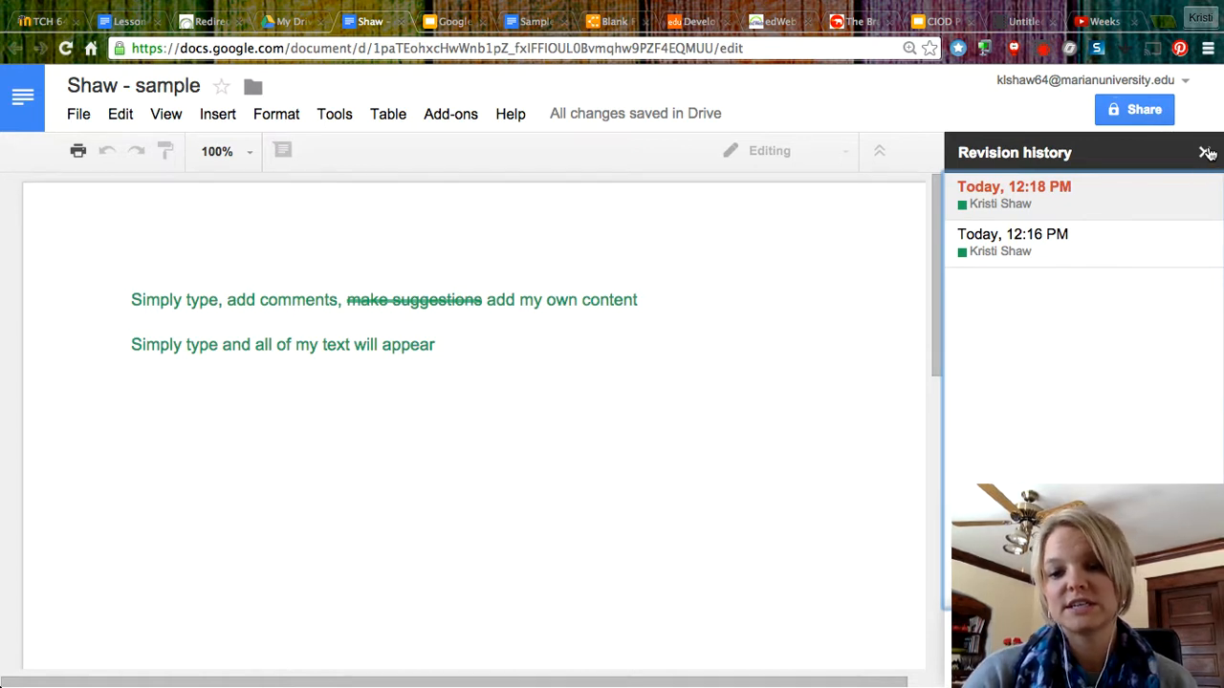
left_click(1205, 153)
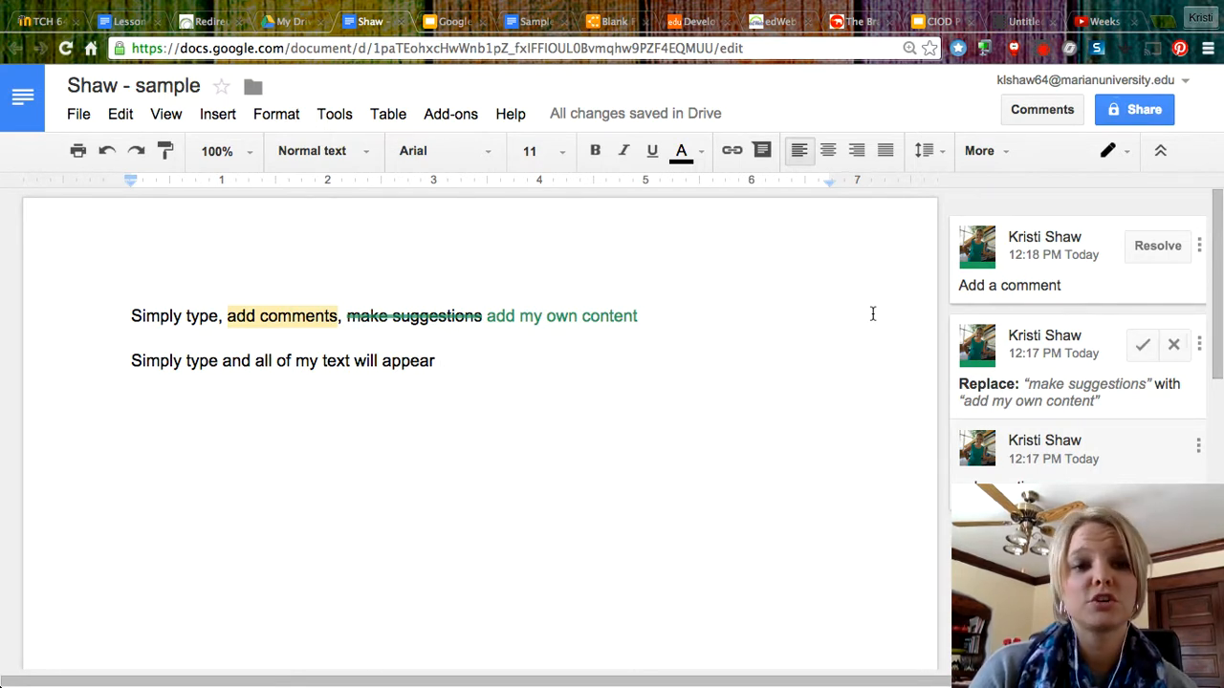
Start sharing the document with a colleague by their e-mail address and view the available access levels.
left_click(1135, 111)
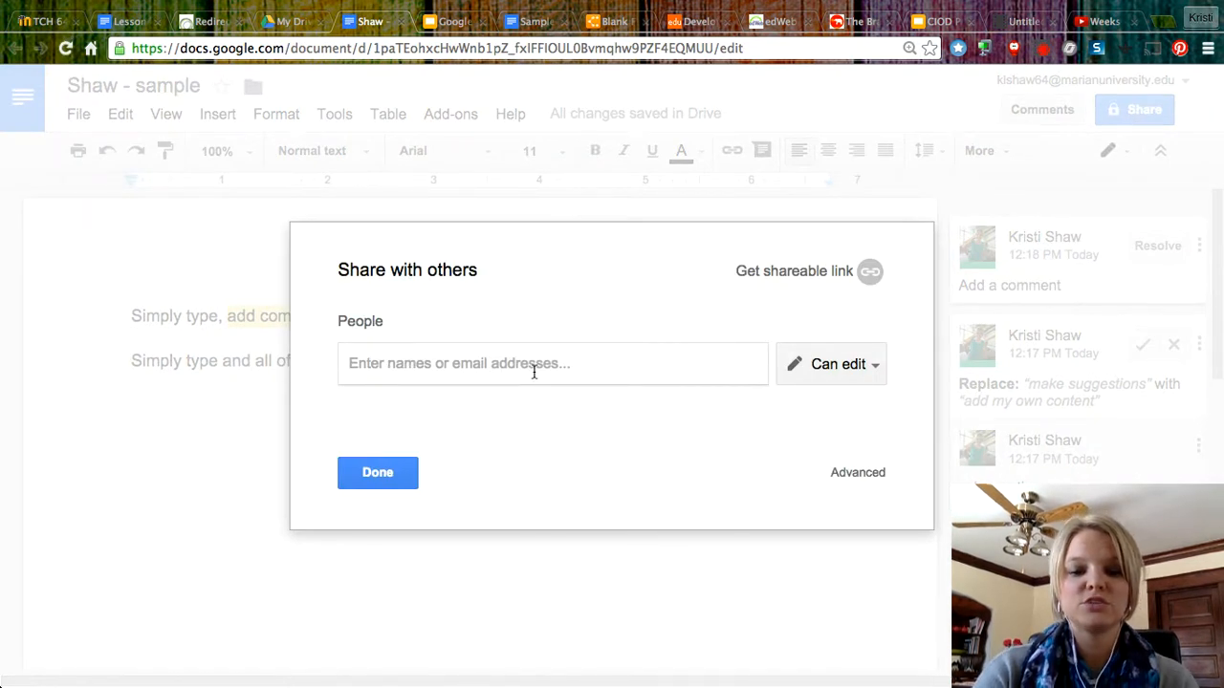
type("bw")
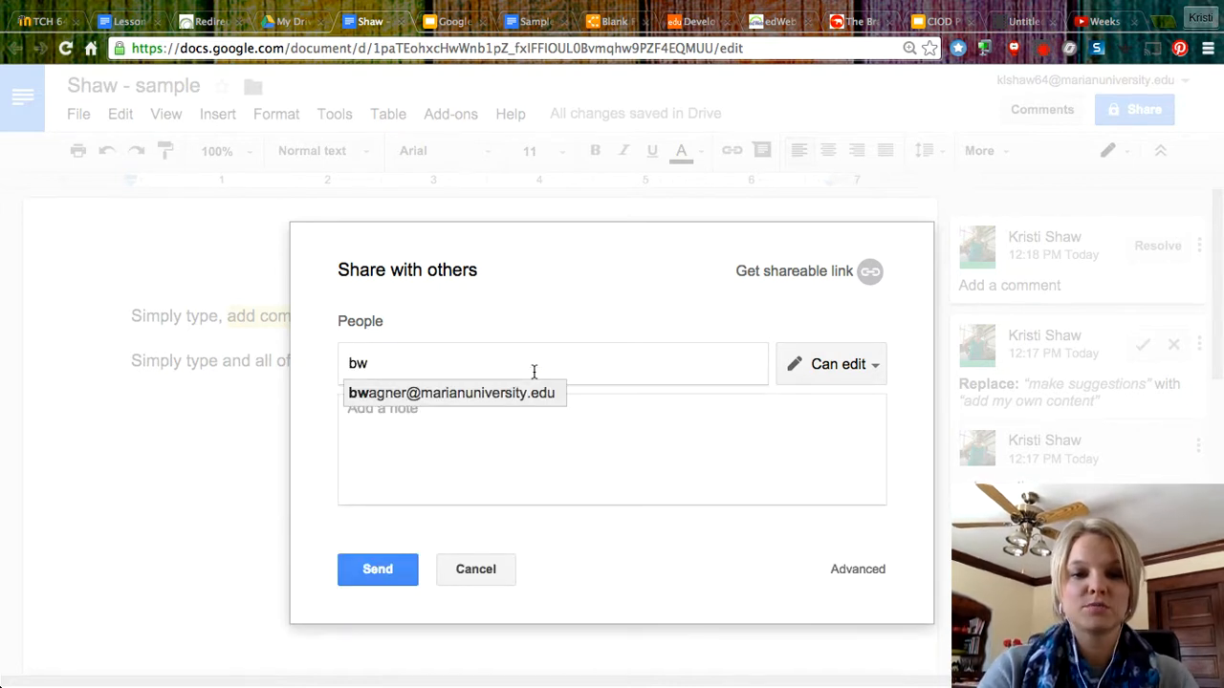
left_click(416, 393)
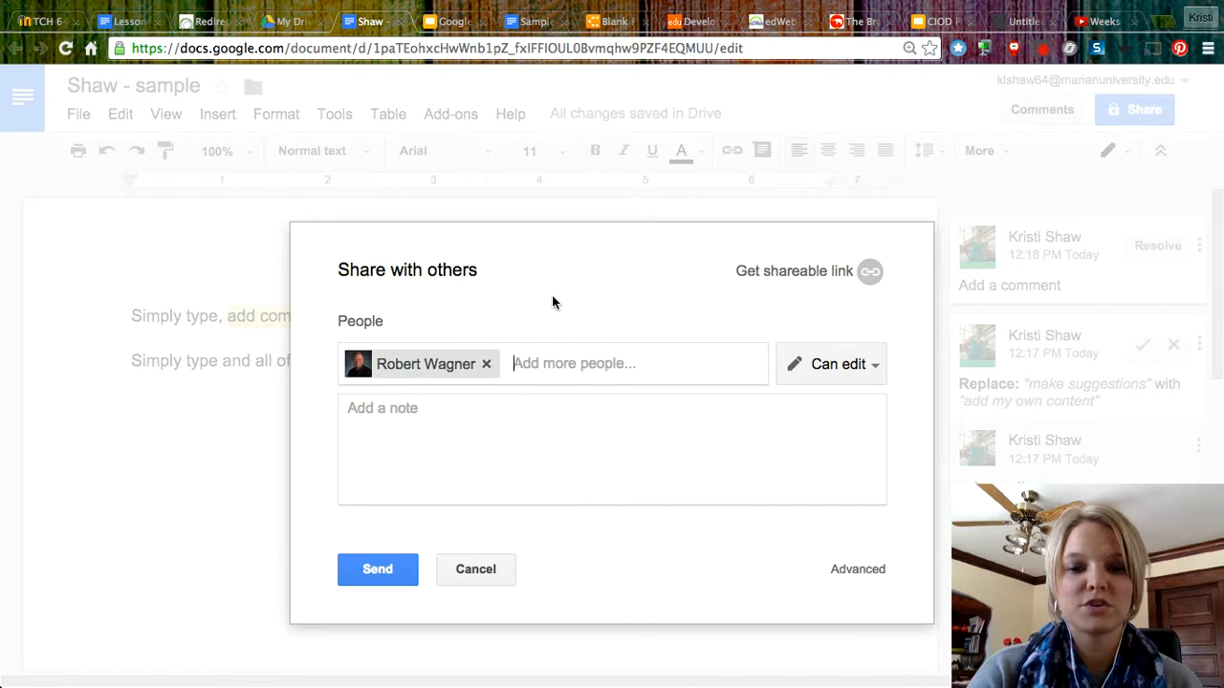
left_click(872, 372)
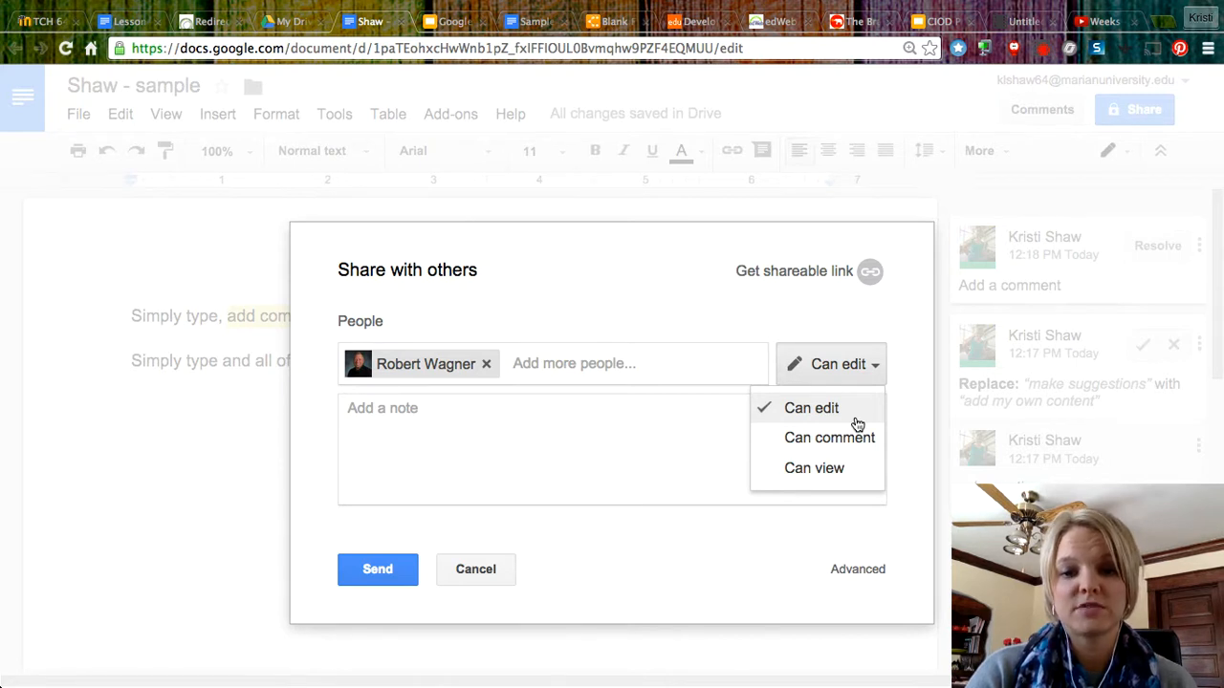
Keep the colleague's access at Can edit and add the note "Hello this is just a sample for my class..." to the invitation.
left_click(634, 435)
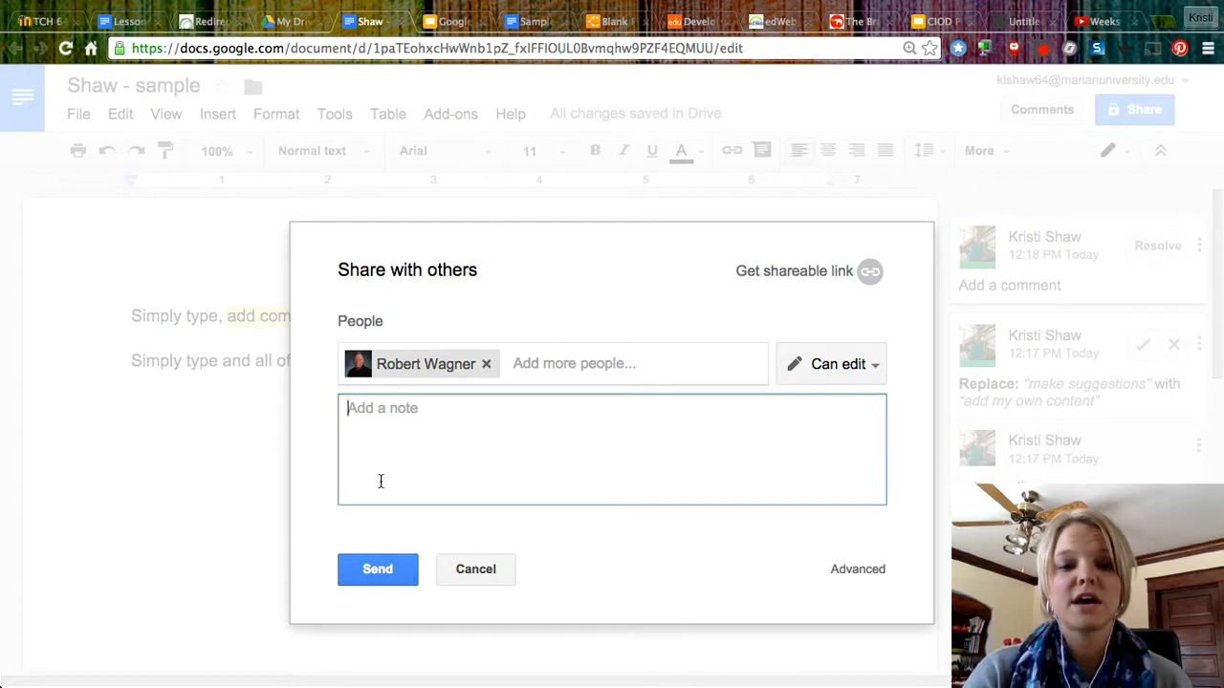
type("Hello this is jut a s")
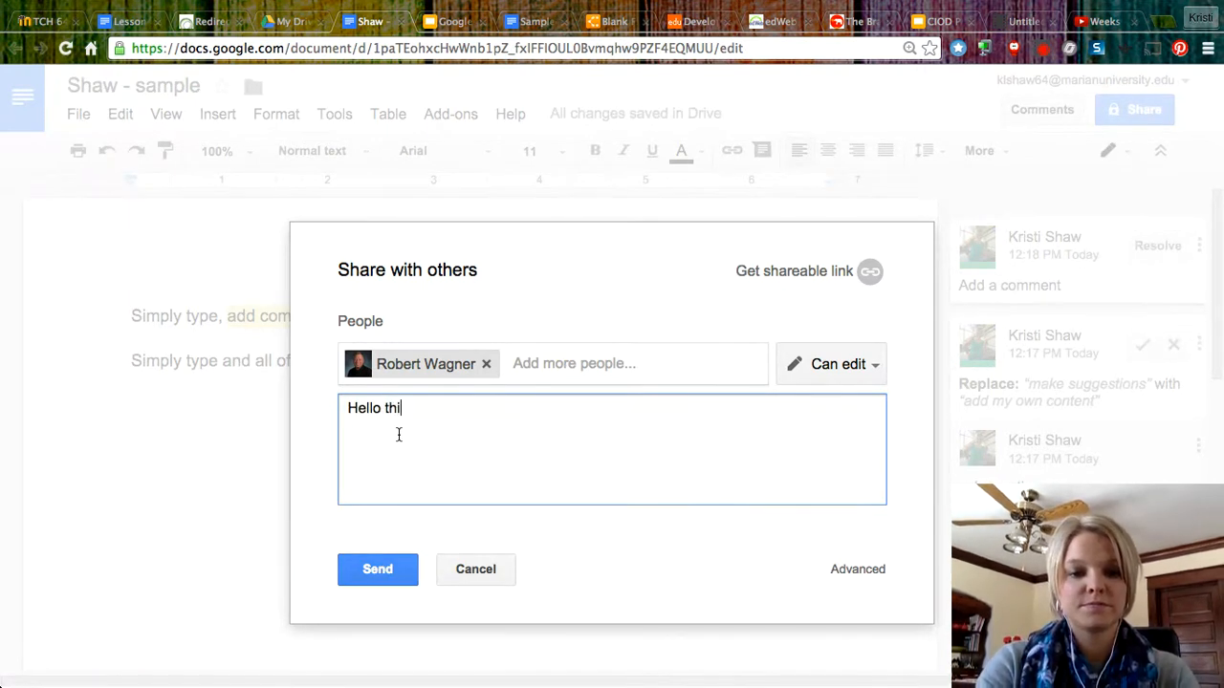
key("BackSpace")
key("BackSpace")
key("BackSpace")
key("BackSpace")
key("BackSpace")
type("st a sample for my class...")
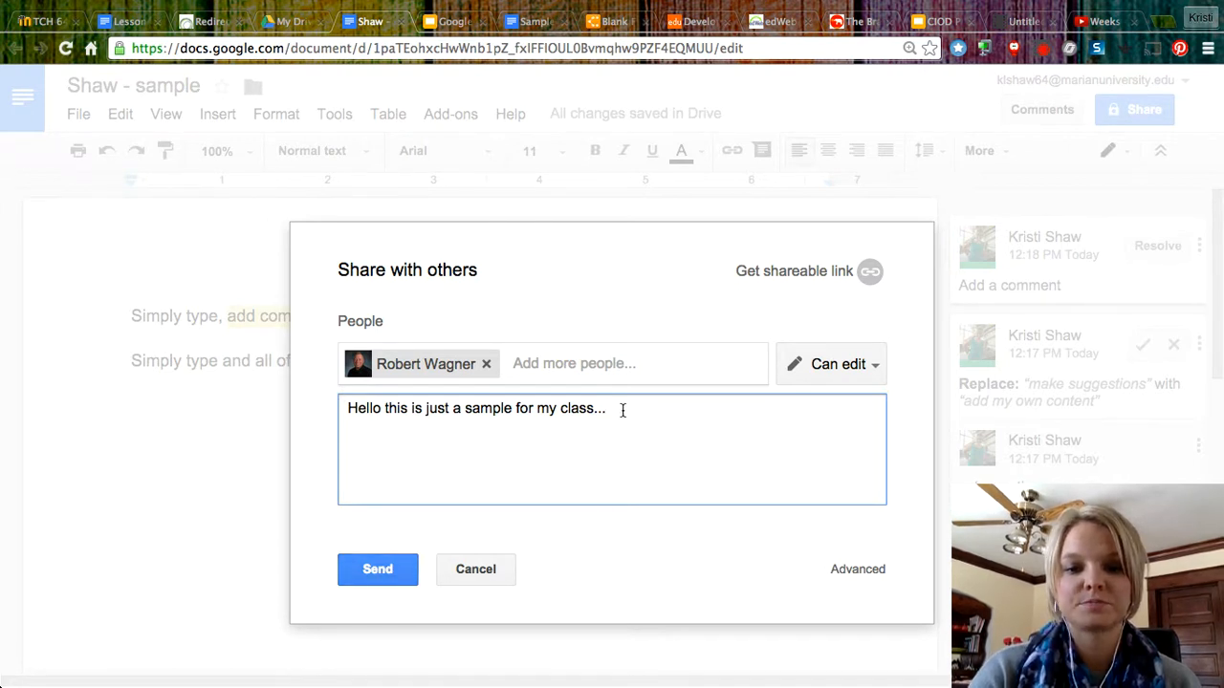
Clear the invitation note and remove the colleague from the people to share with.
left_click_drag(622, 410, 300, 391)
key("BackSpace")
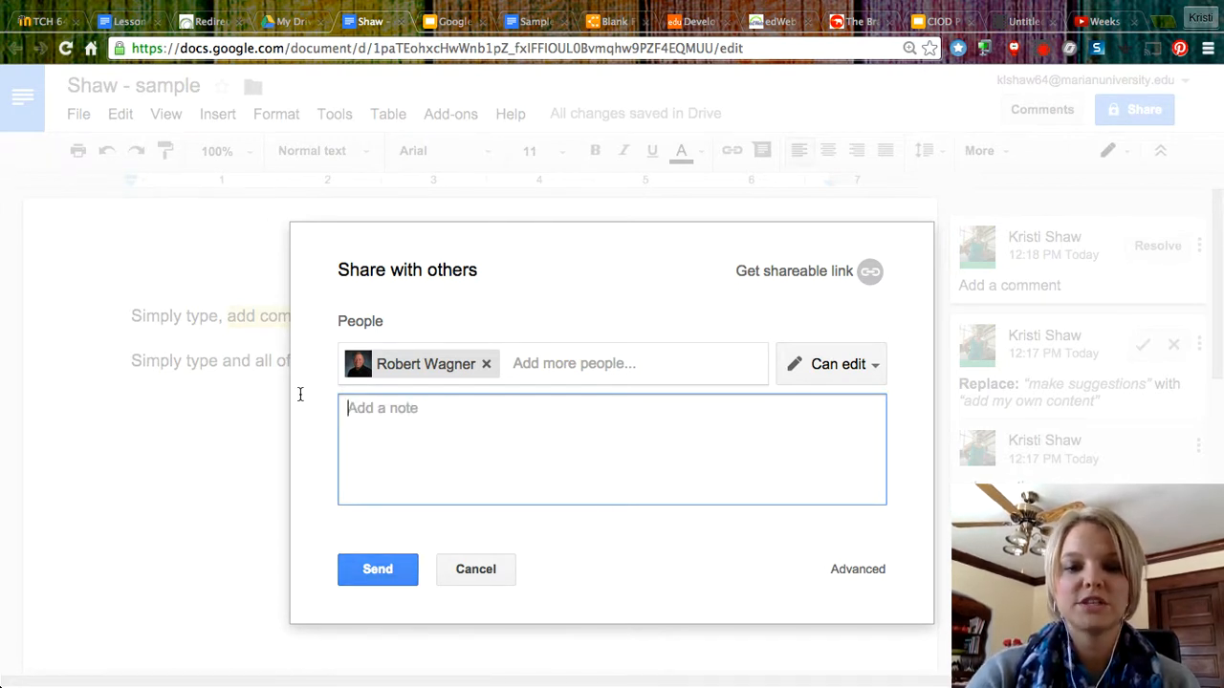
left_click(486, 364)
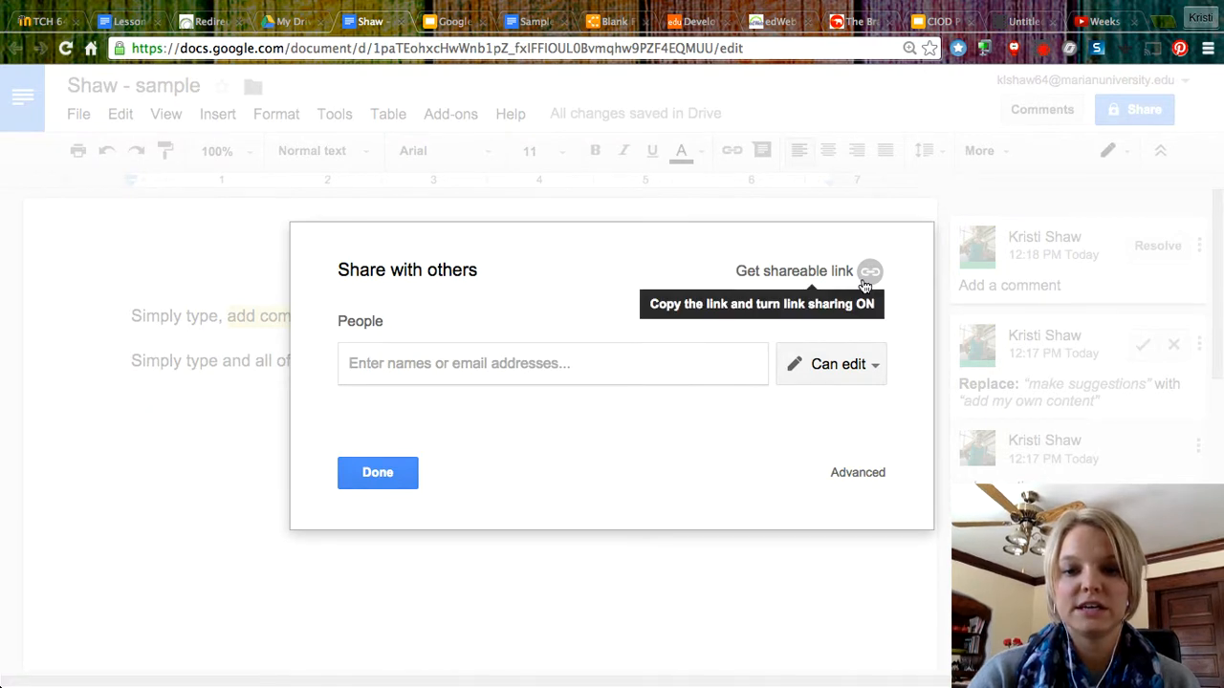
Turn on link sharing with "Anyone with the link can view", copy the link and finish sharing.
left_click(866, 278)
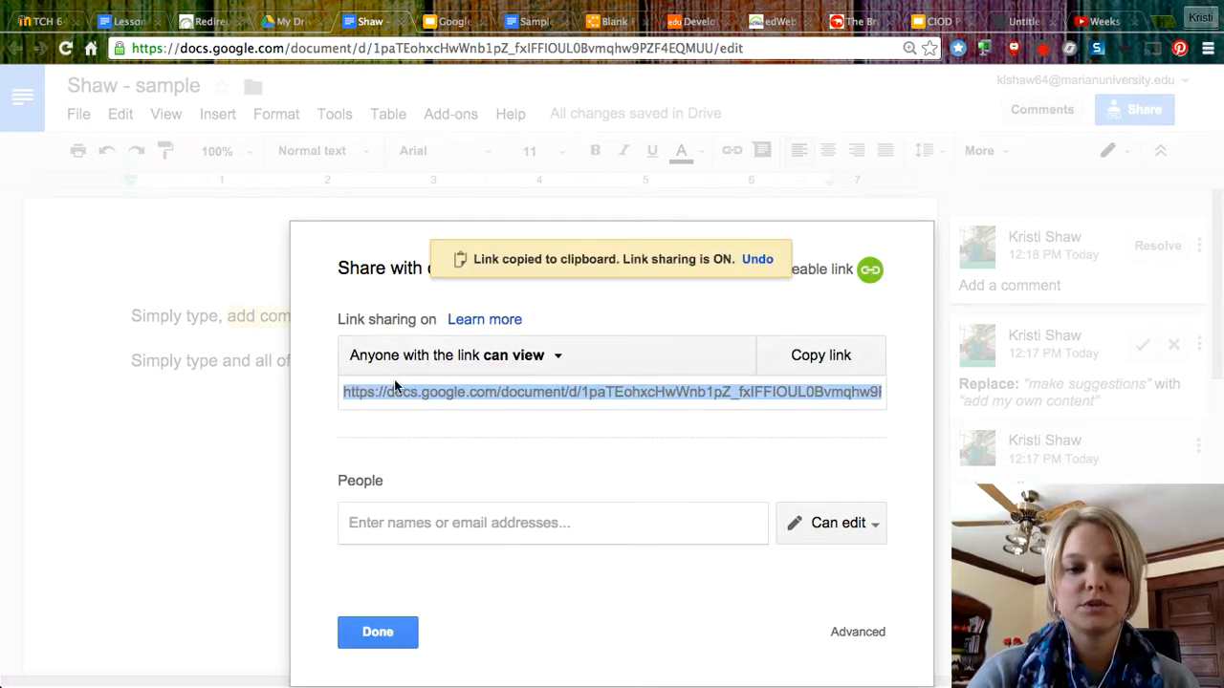
left_click(546, 359)
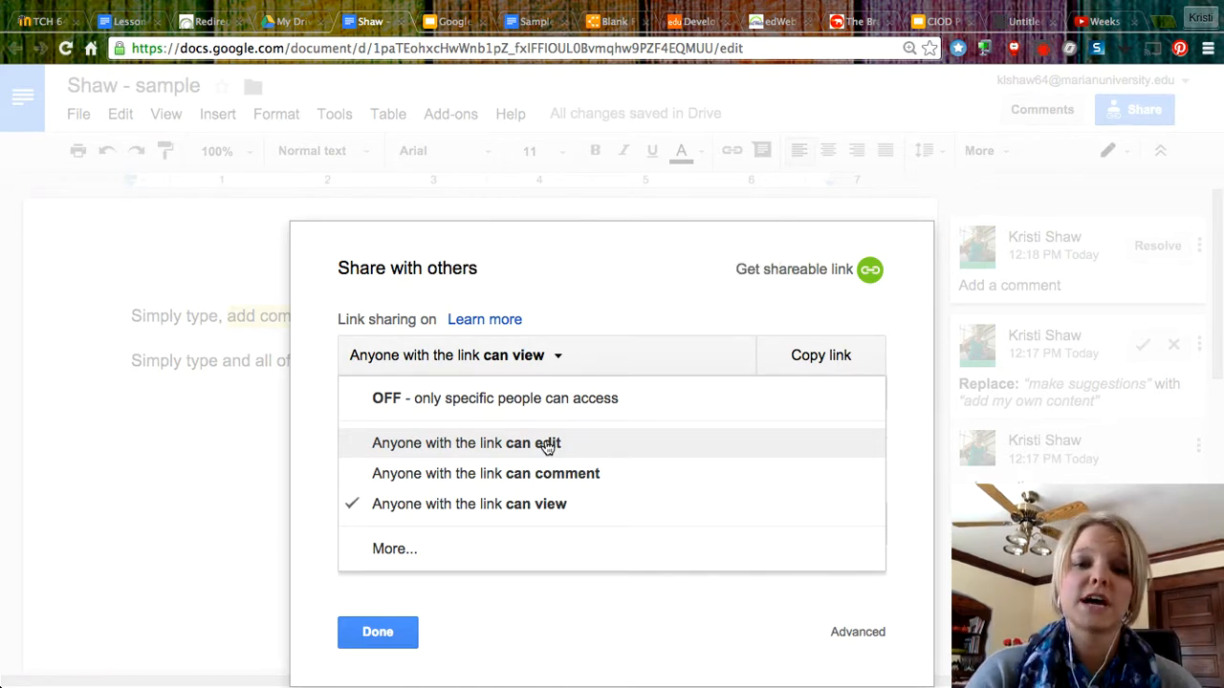
left_click(547, 514)
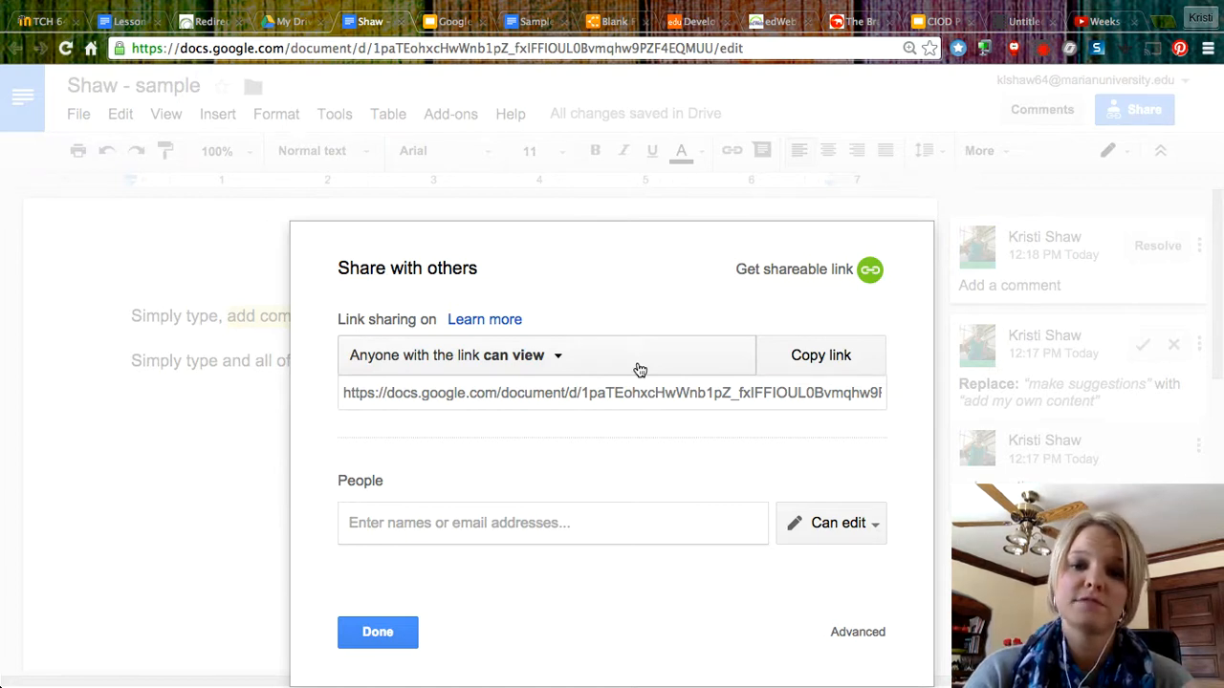
left_click(806, 356)
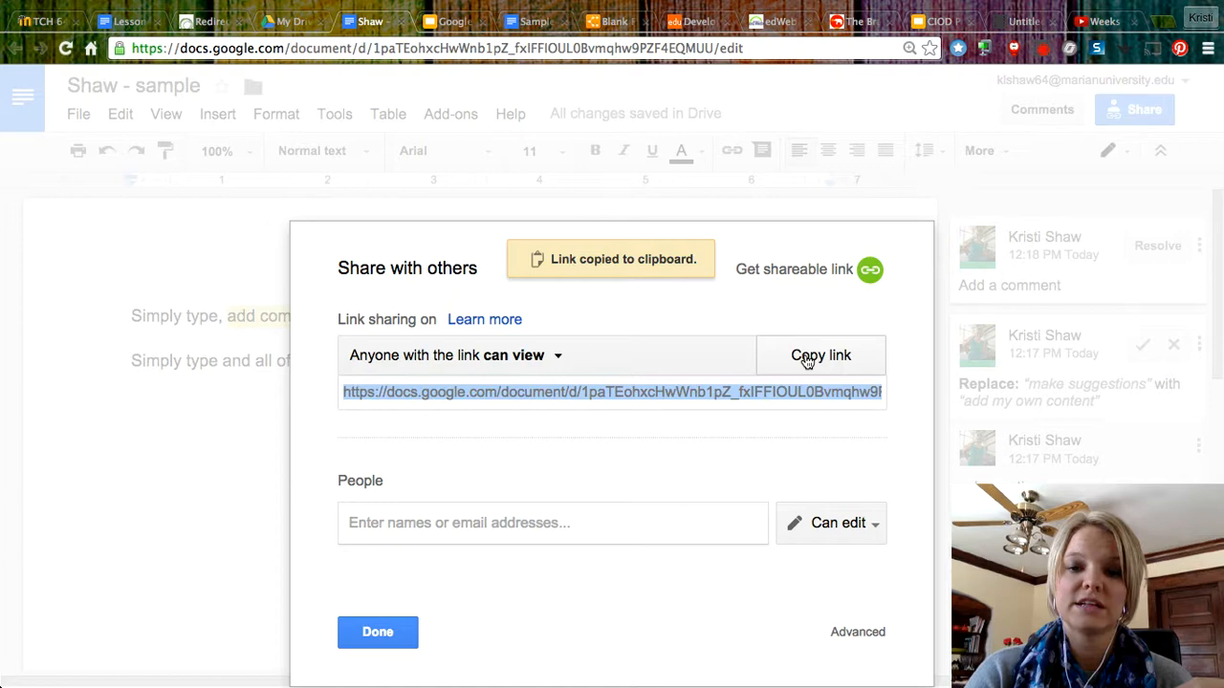
left_click(395, 630)
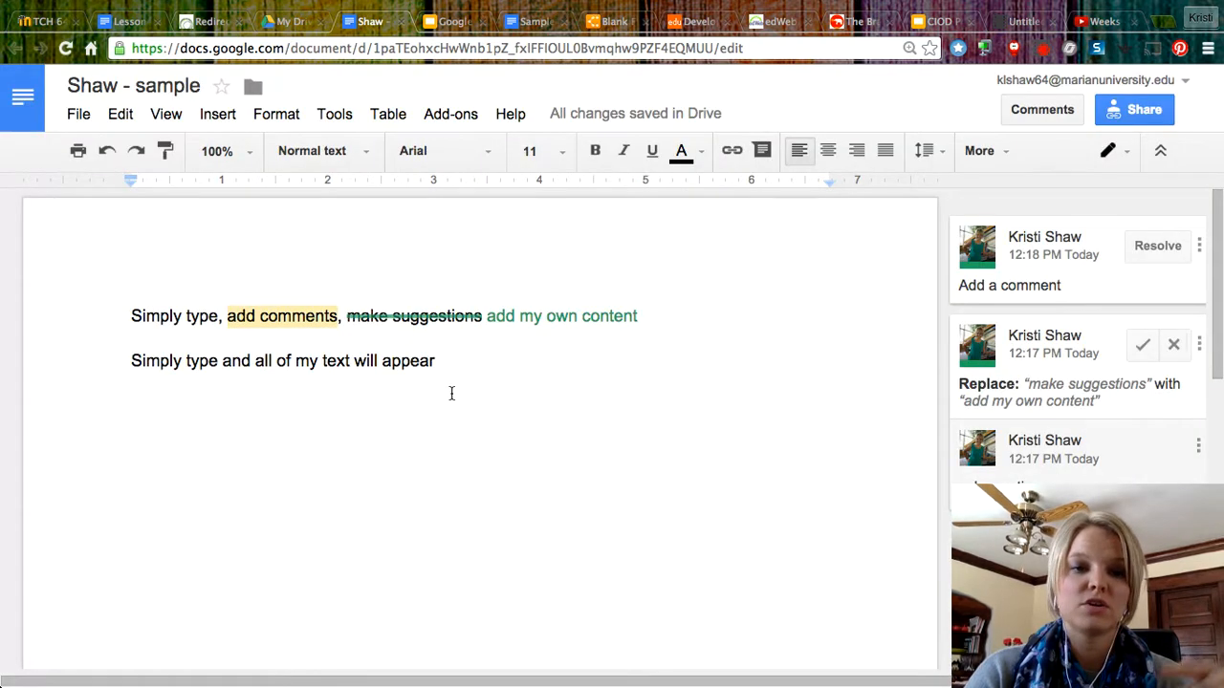
Look over the Weeks 3 and 4 Overview on the university course site and return to the sample document.
left_click(44, 23)
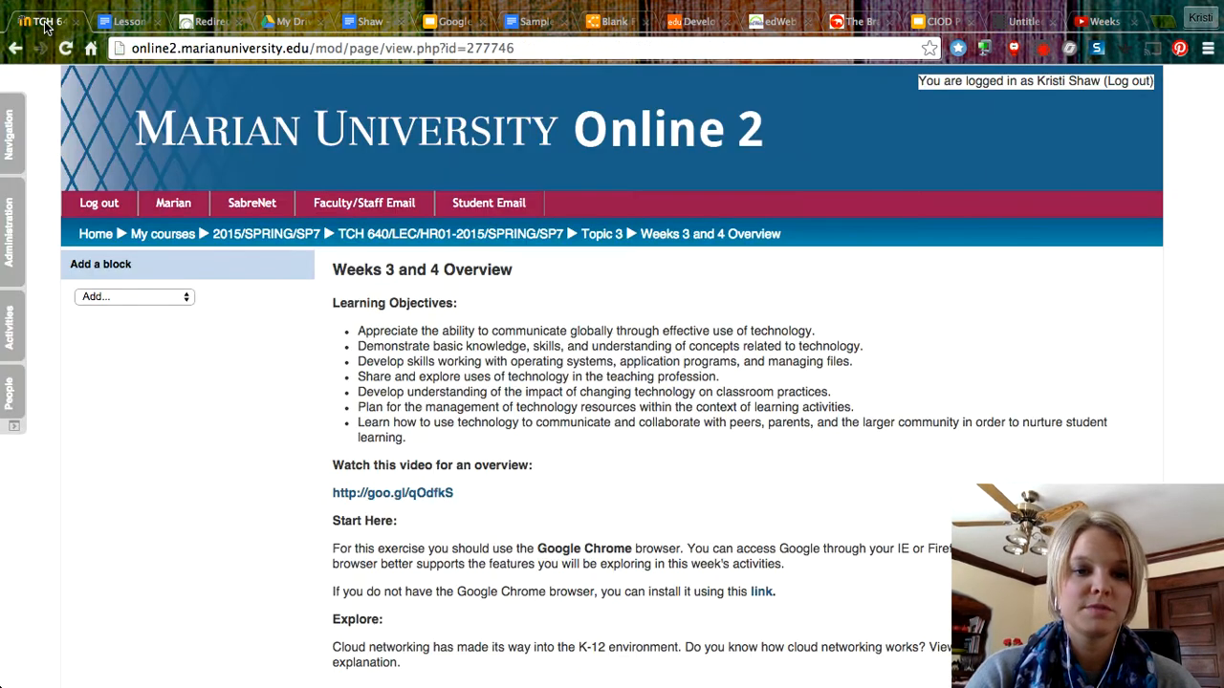
scroll(527, 371, "down", 3)
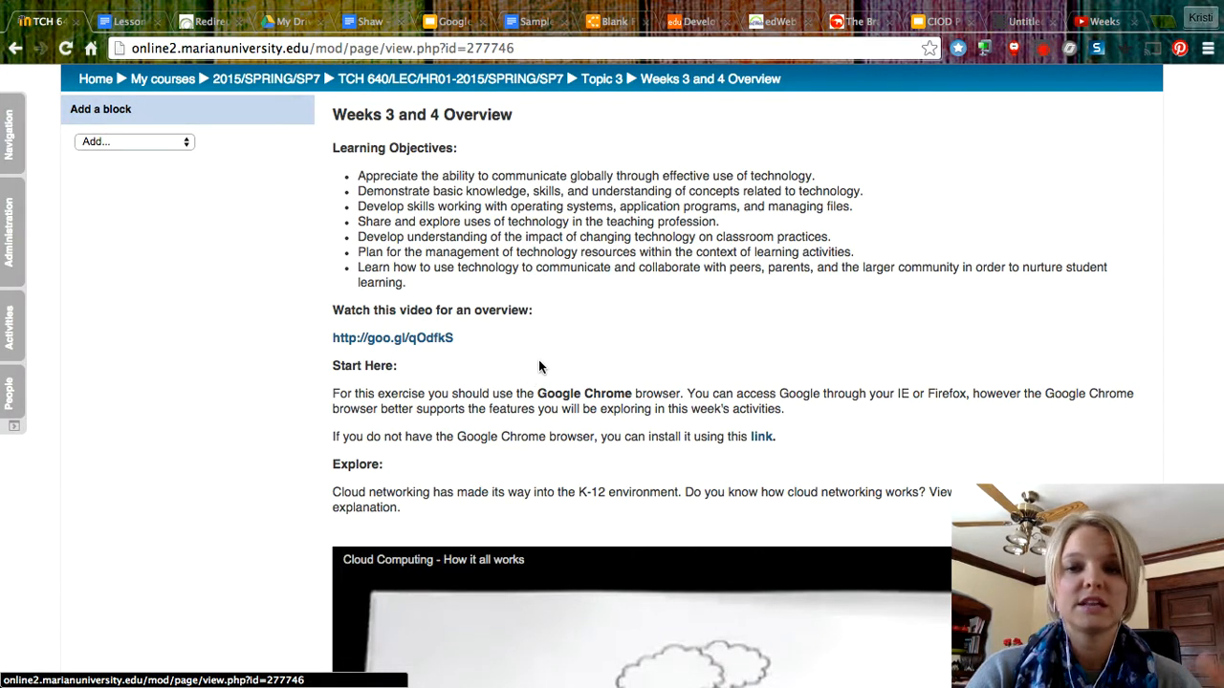
left_click(366, 21)
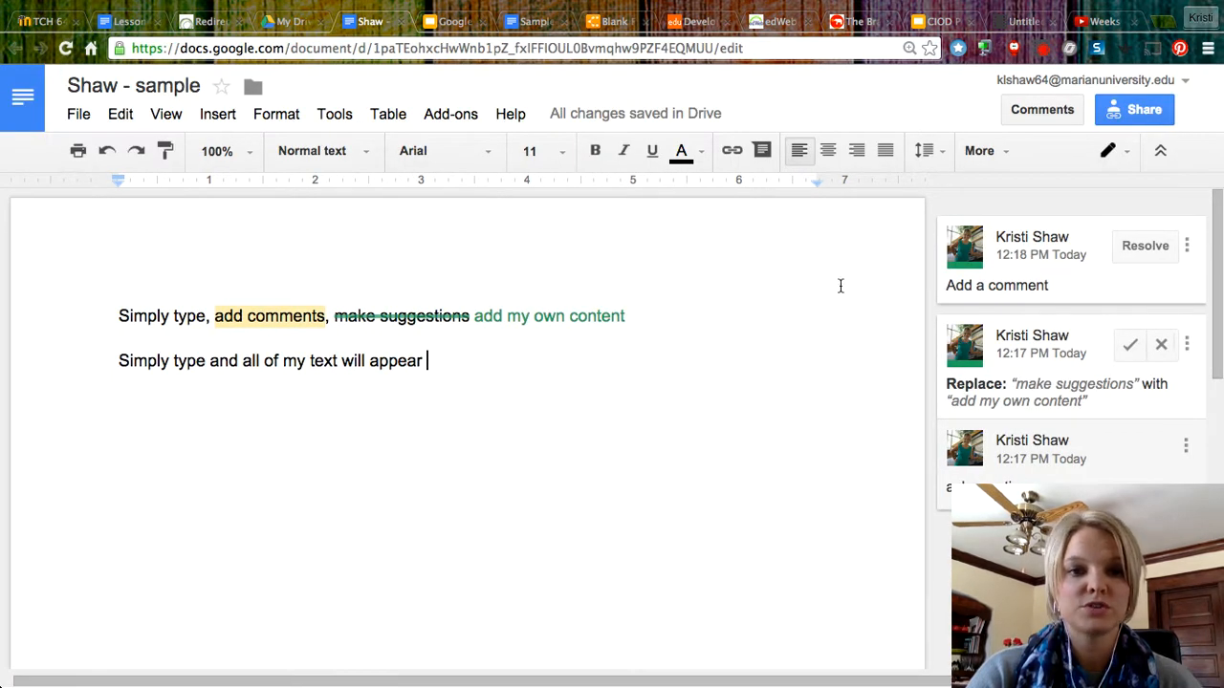
Switch to Google Drive, open the sample document by searching for its owner's surname and "sample", and close both open copies.
left_click(285, 22)
left_click(241, 100)
type("shaw")
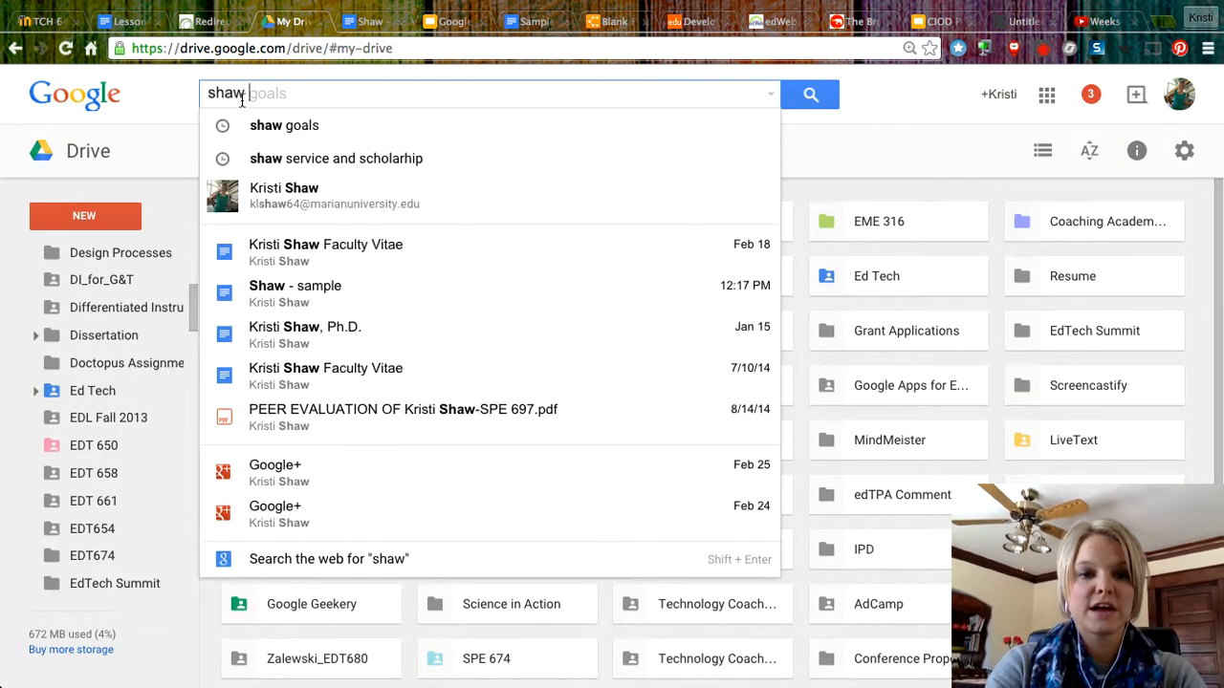
type(" sample")
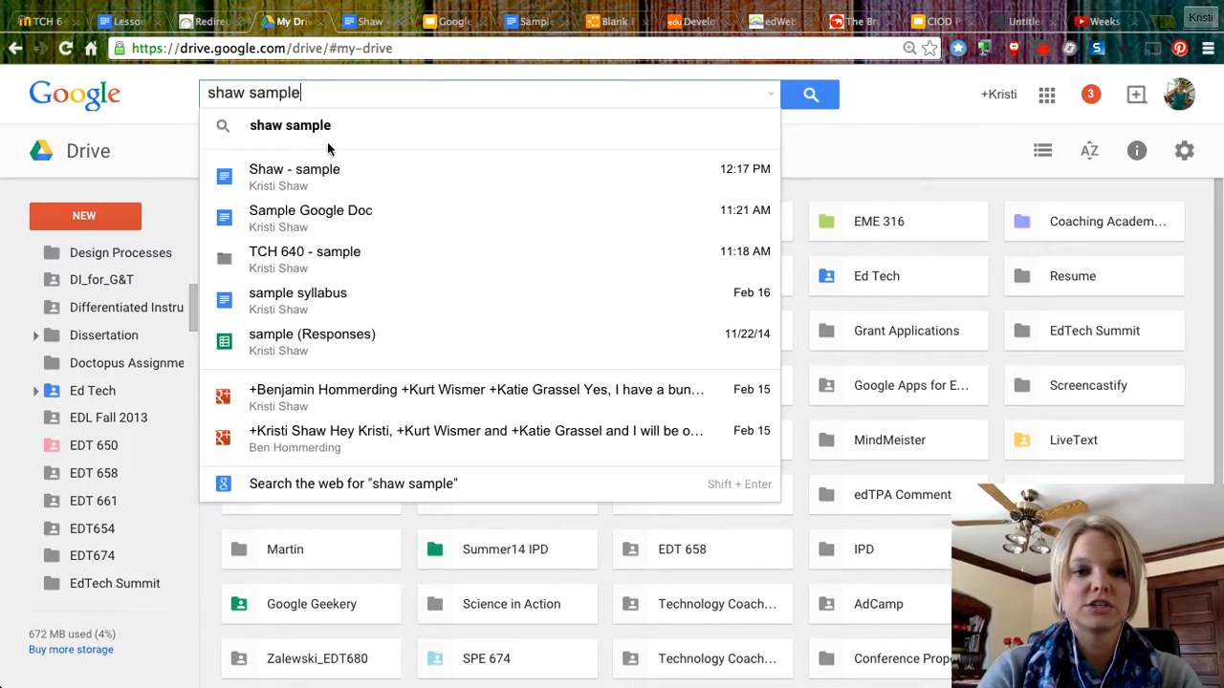
left_click(325, 169)
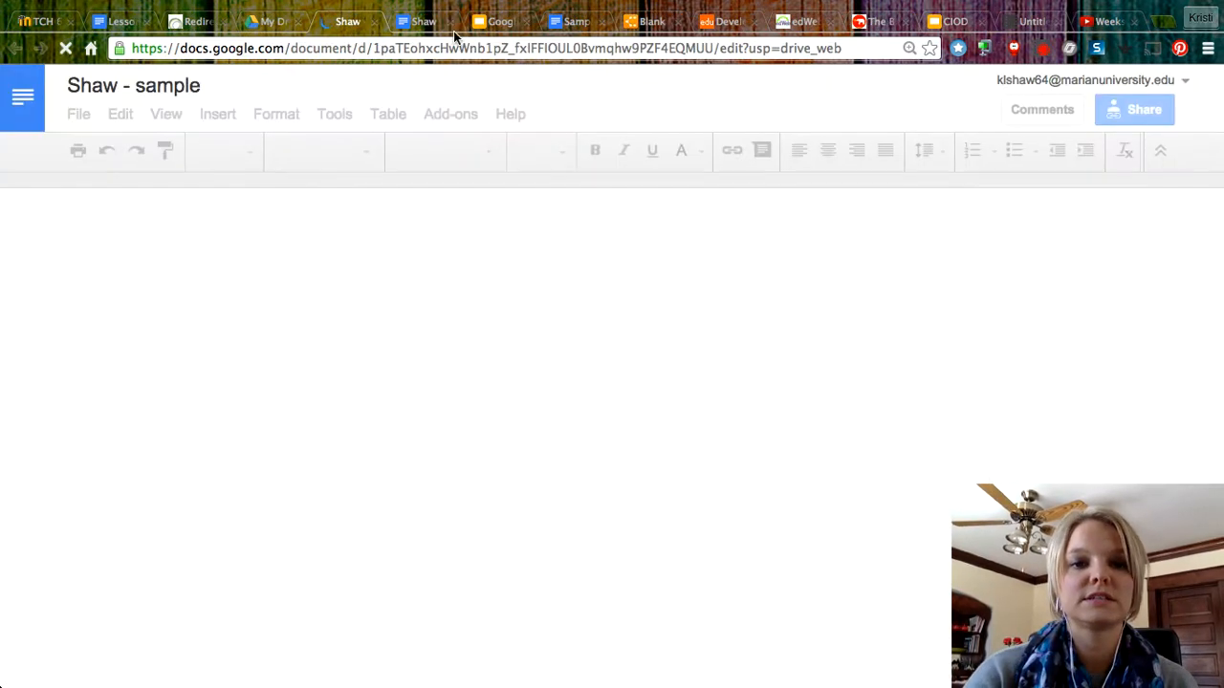
left_click(451, 21)
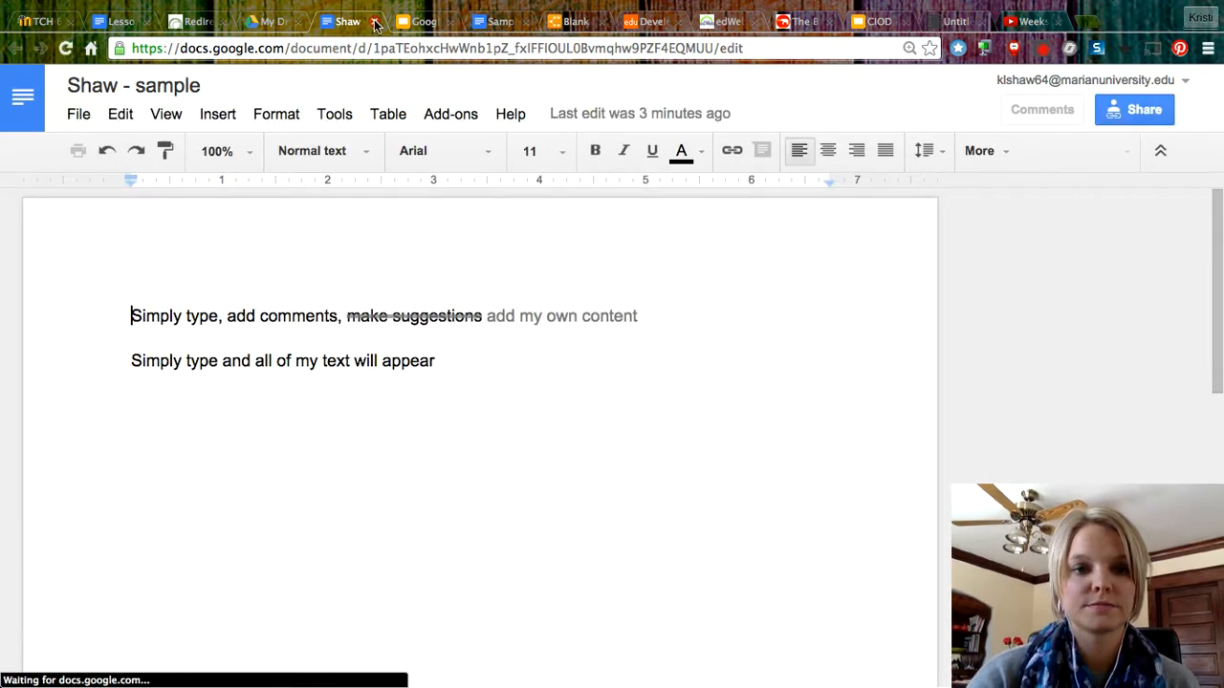
left_click(374, 21)
Review the file types and connected apps available for new Drive items, and open the dialog for connecting more apps.
left_click(113, 214)
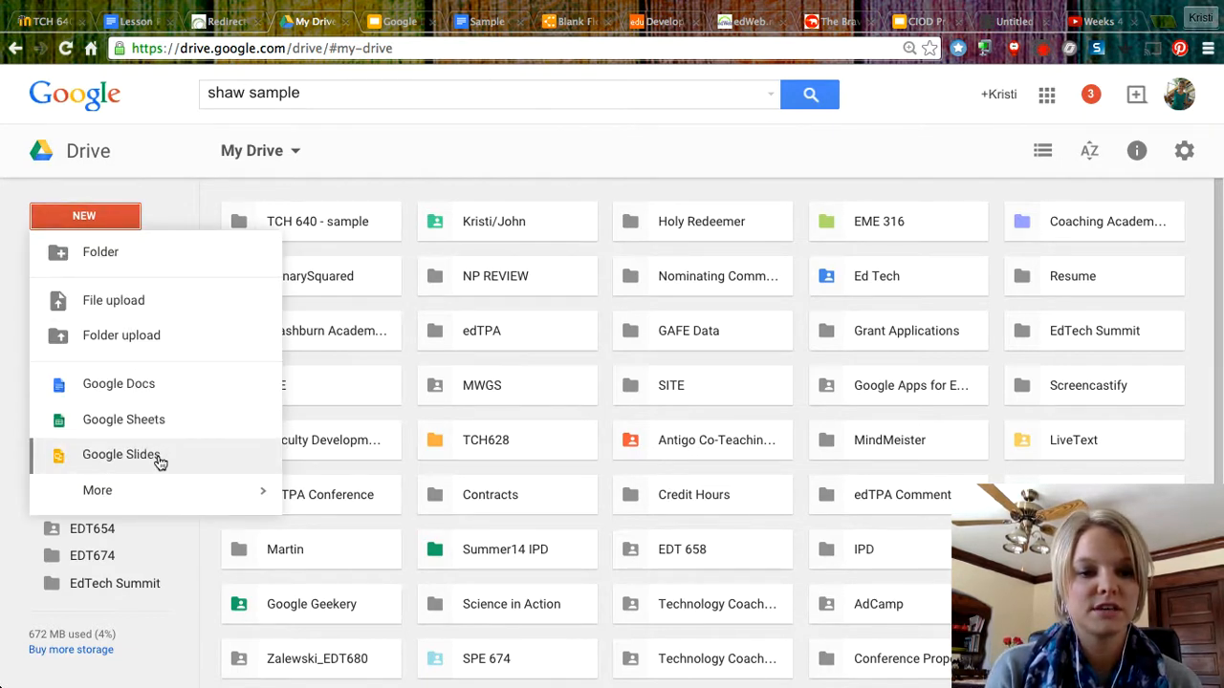
mouse_move(162, 491)
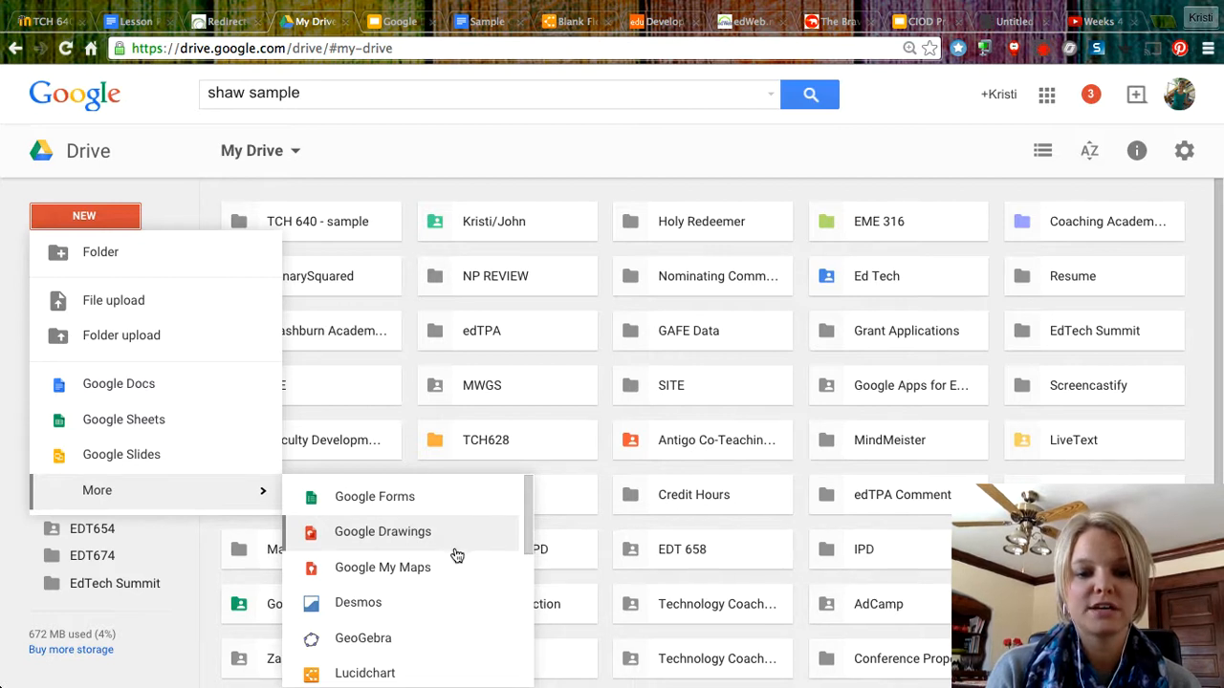
scroll(466, 538, "down", 2)
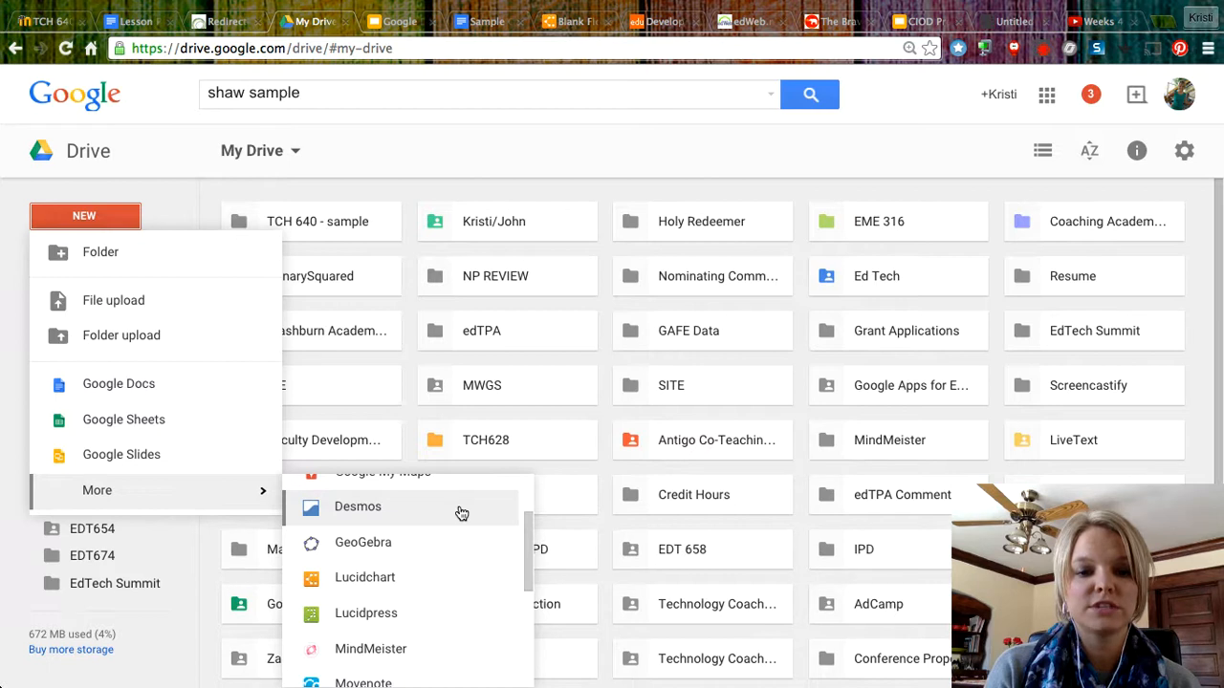
scroll(461, 514, "down", 1)
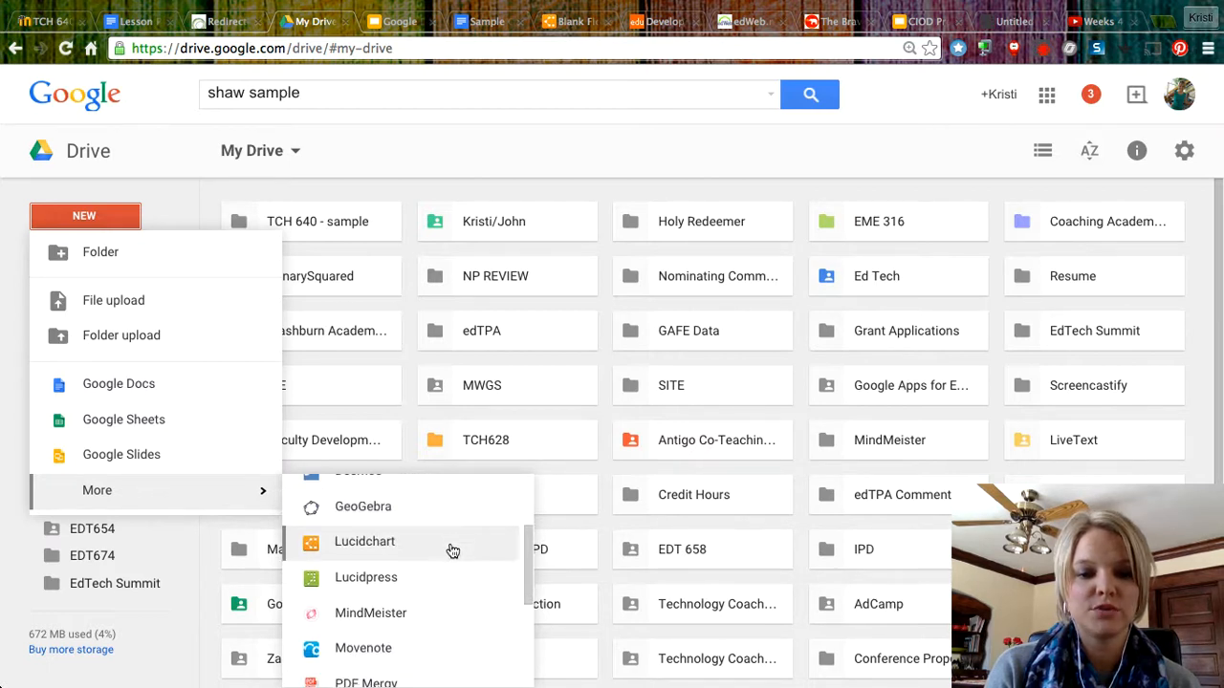
scroll(445, 583, "down", 1)
scroll(448, 583, "down", 3)
scroll(448, 577, "down", 1)
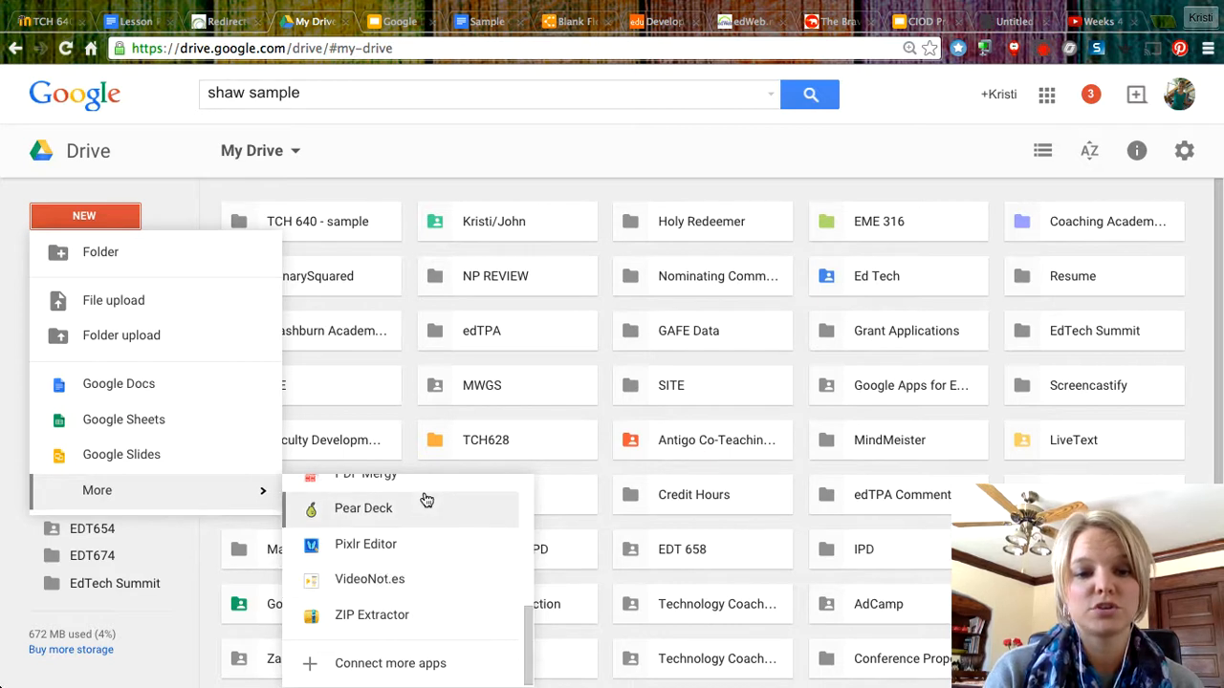
left_click(318, 669)
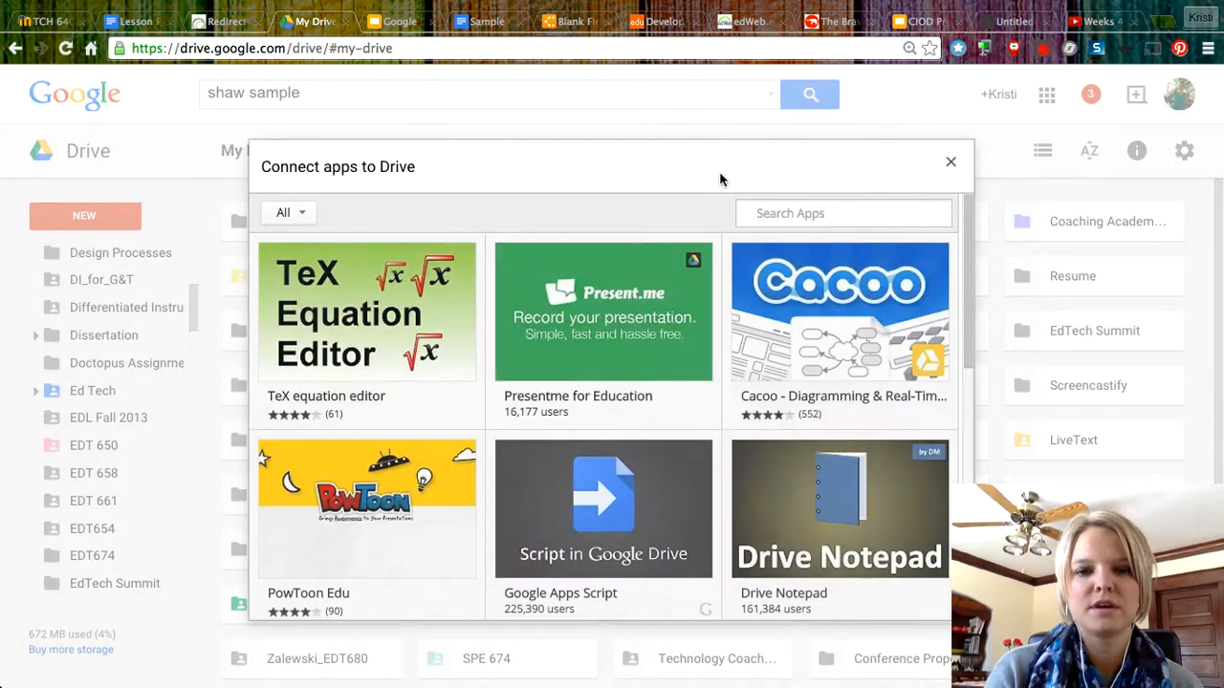
Search the apps that can be connected to Drive for "lucidpress".
left_click(808, 218)
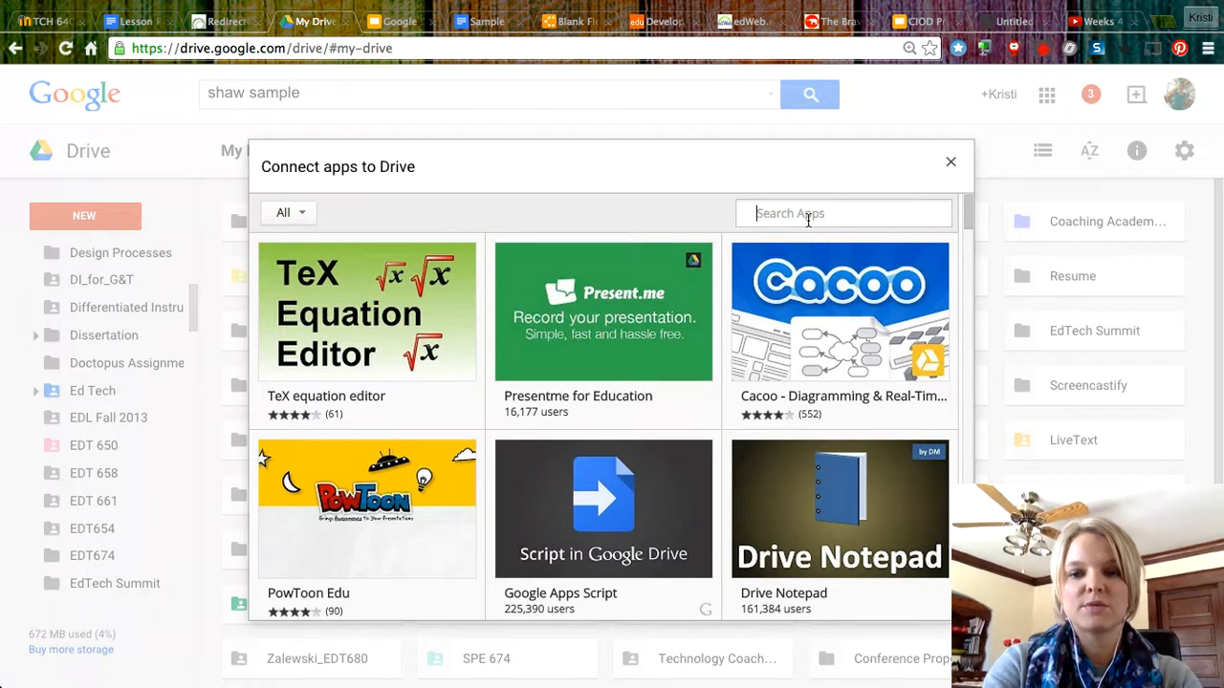
type("lucidpress")
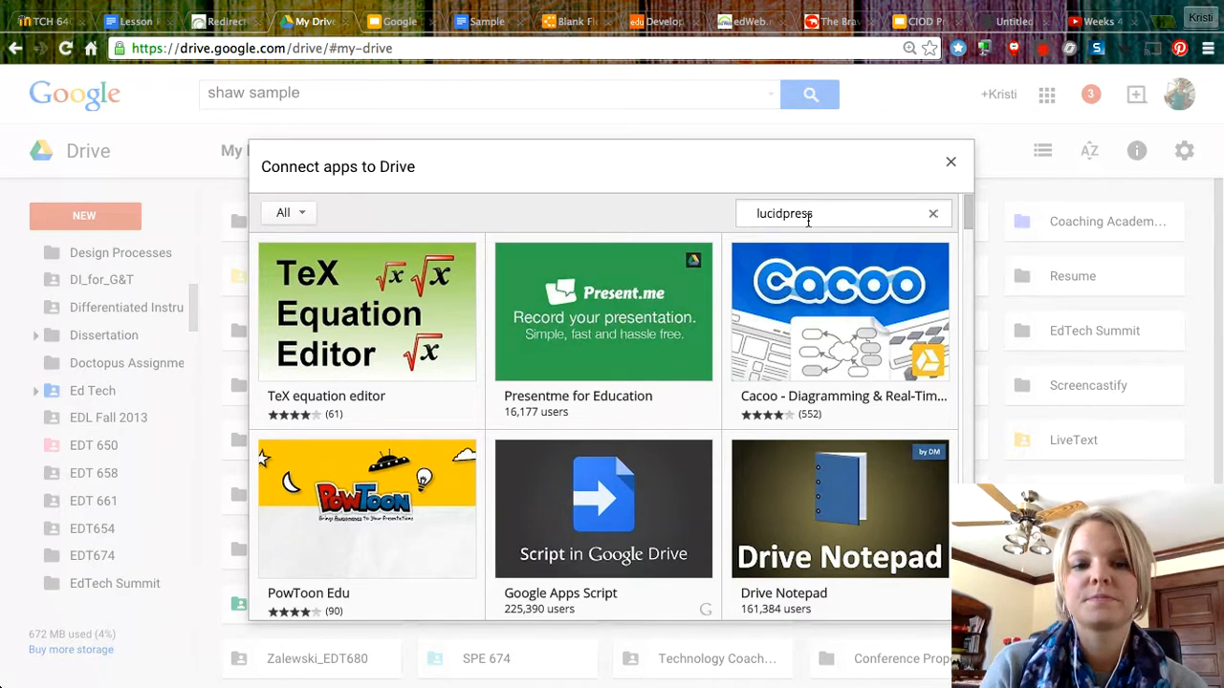
key("Return")
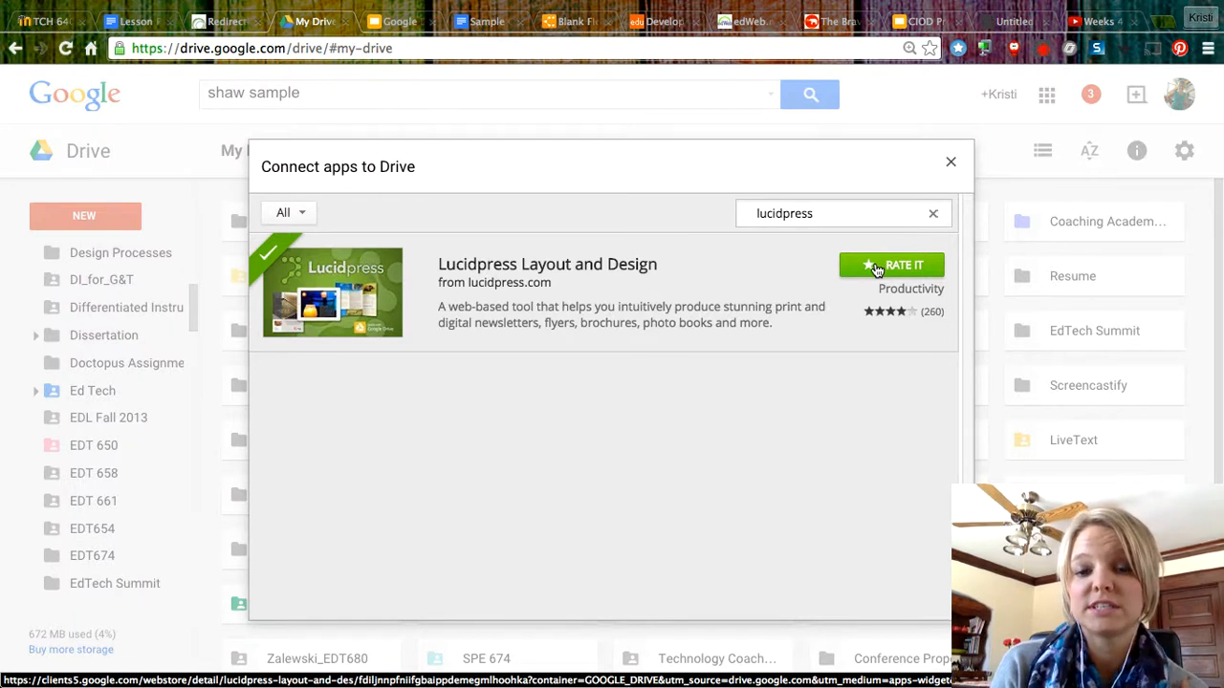
Change the app search to "lucidchart".
key("BackSpace")
key("BackSpace")
key("BackSpace")
key("BackSpace")
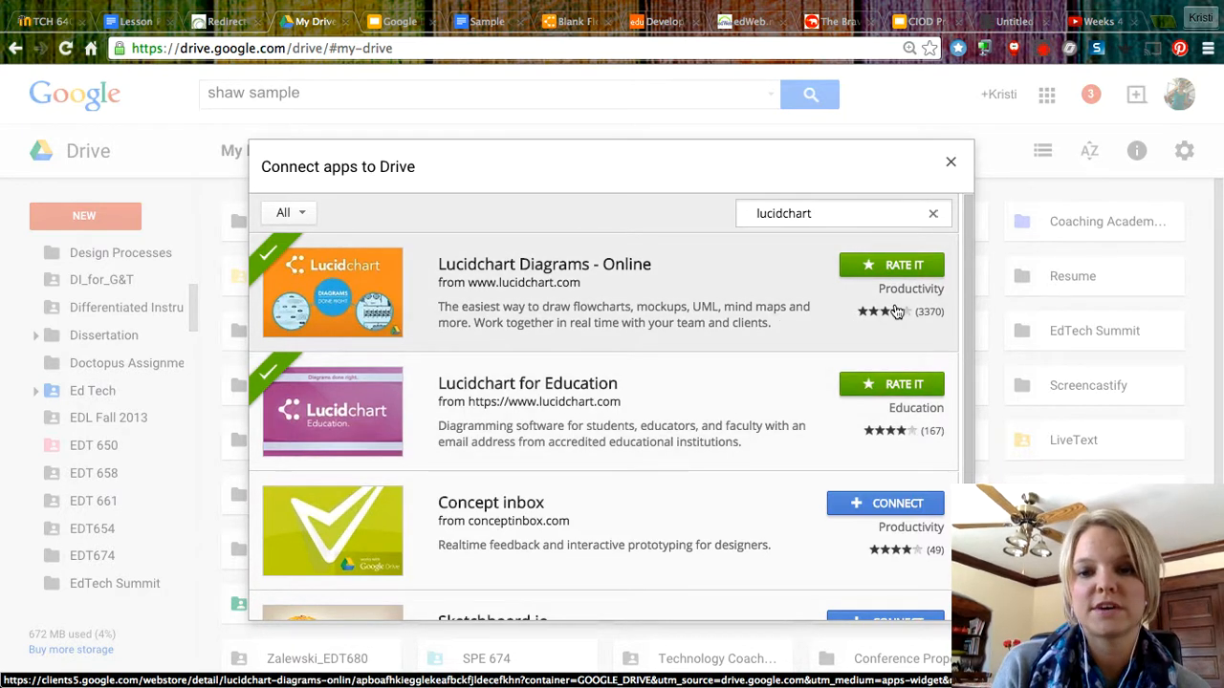
Replace the app search term with "desmos", run the search and enter the term again.
key("BackSpace")
key("BackSpace")
key("BackSpace")
key("BackSpace")
key("BackSpace")
key("BackSpace")
type("desmos")
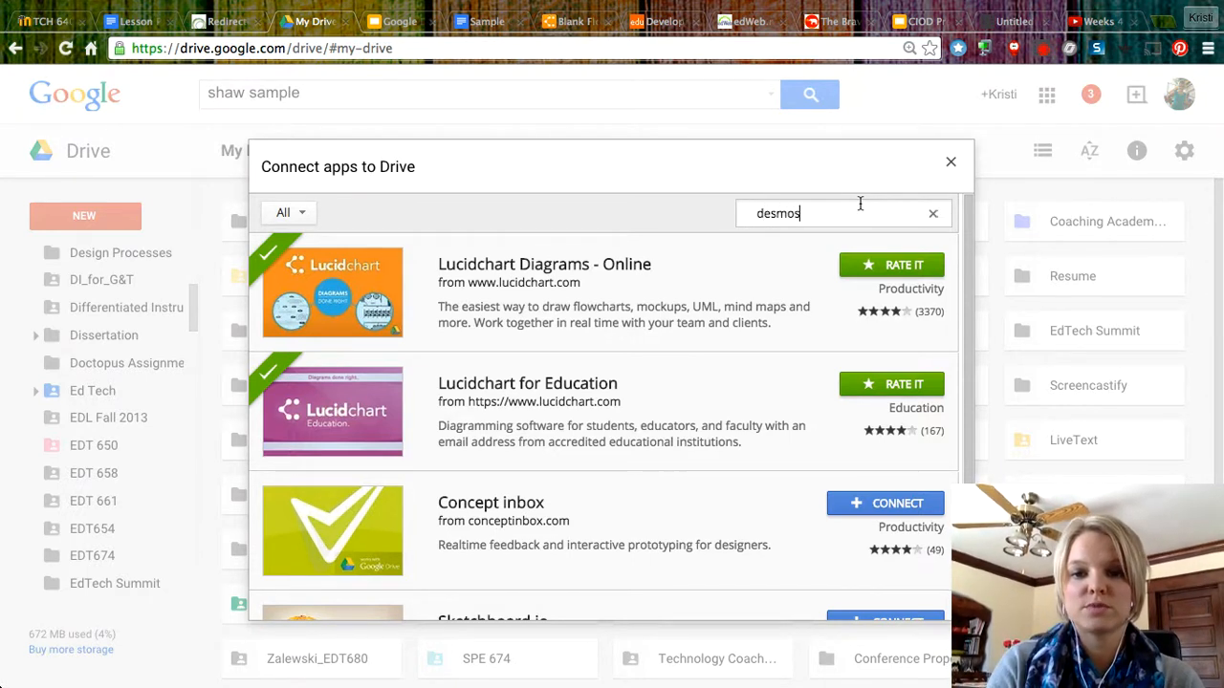
key("Return")
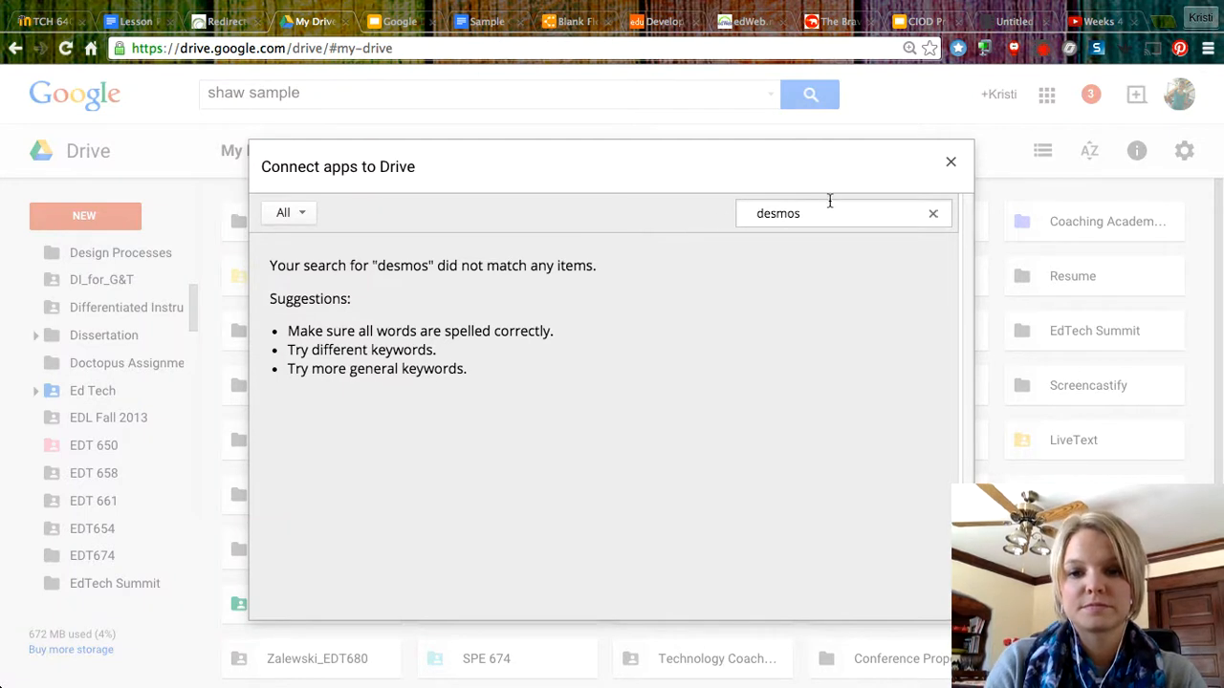
left_click_drag(810, 208, 644, 204)
type("desm")
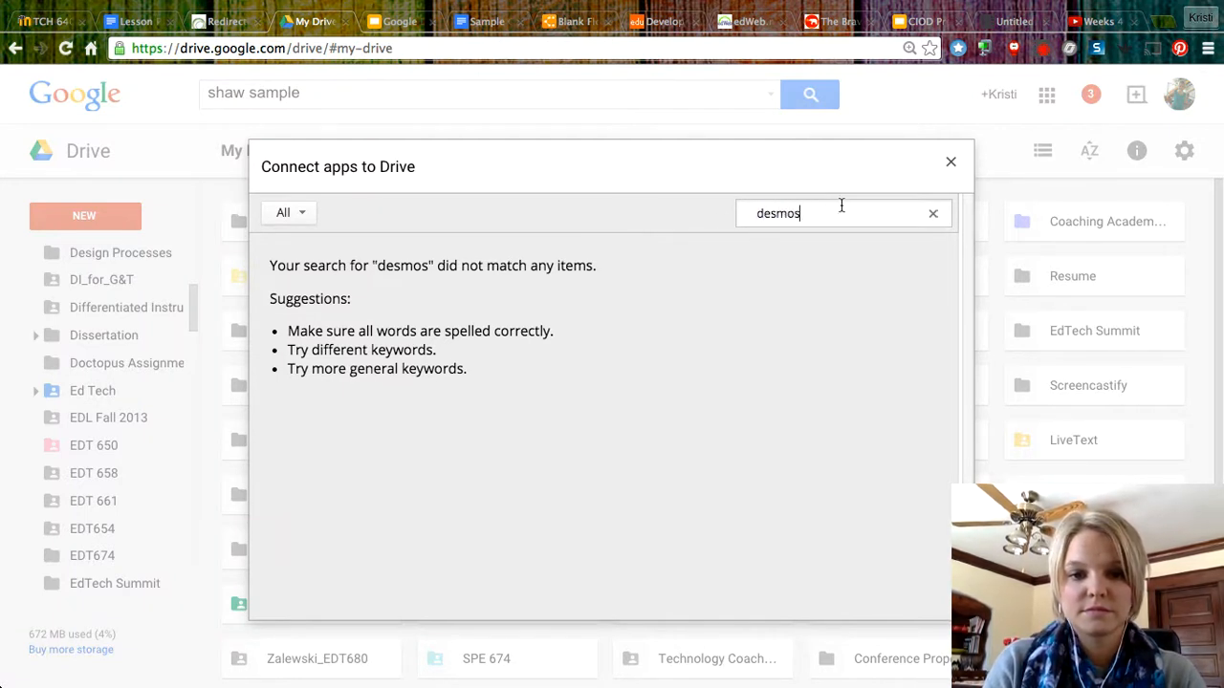
Search the connectable apps for "geogebra" instead and close the Connect apps to Drive dialog.
left_click_drag(825, 212, 709, 211)
key("BackSpace")
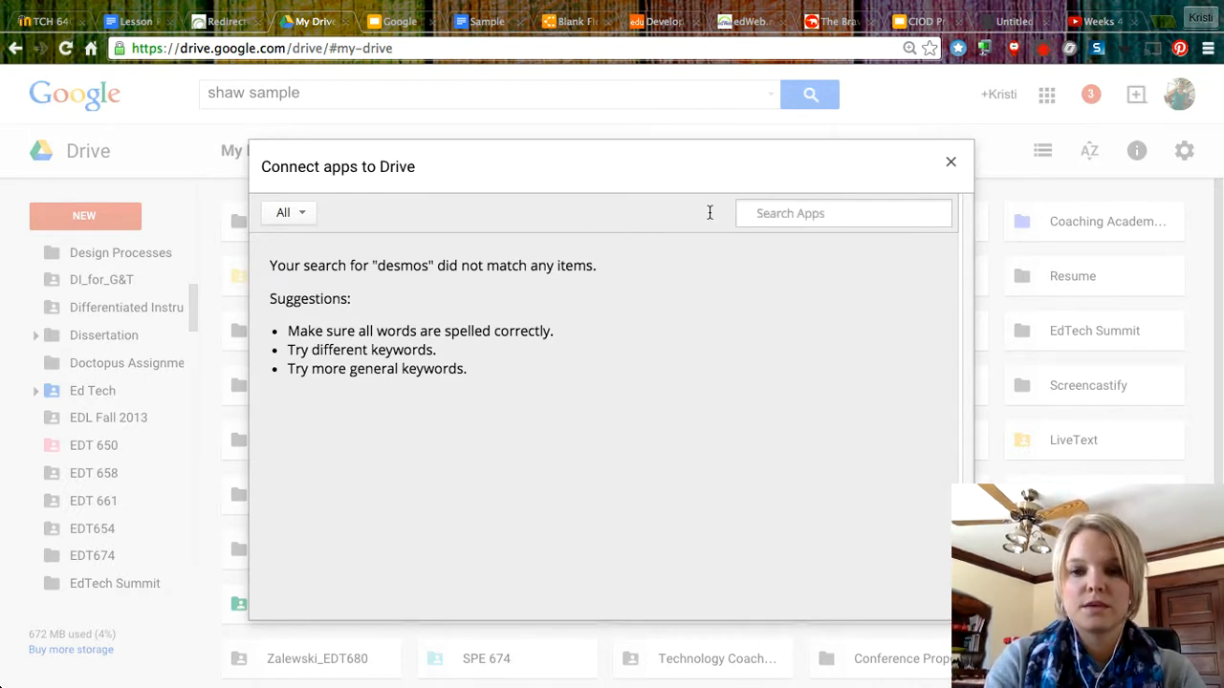
type("geogebra")
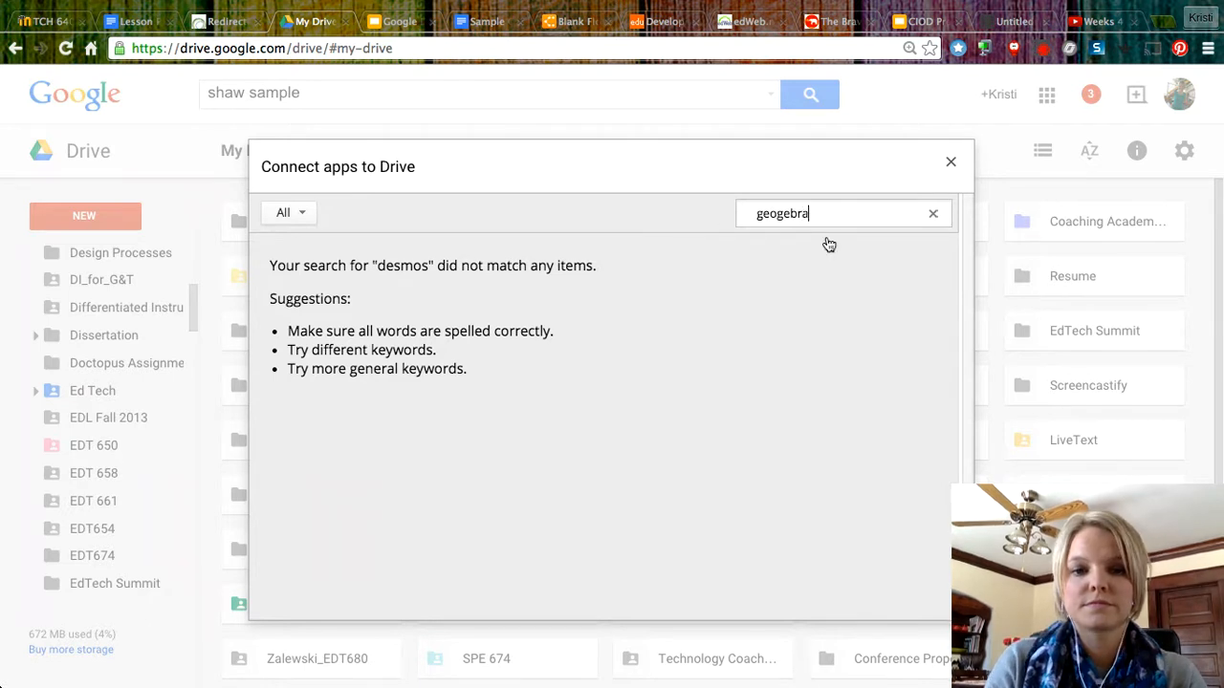
key("Return")
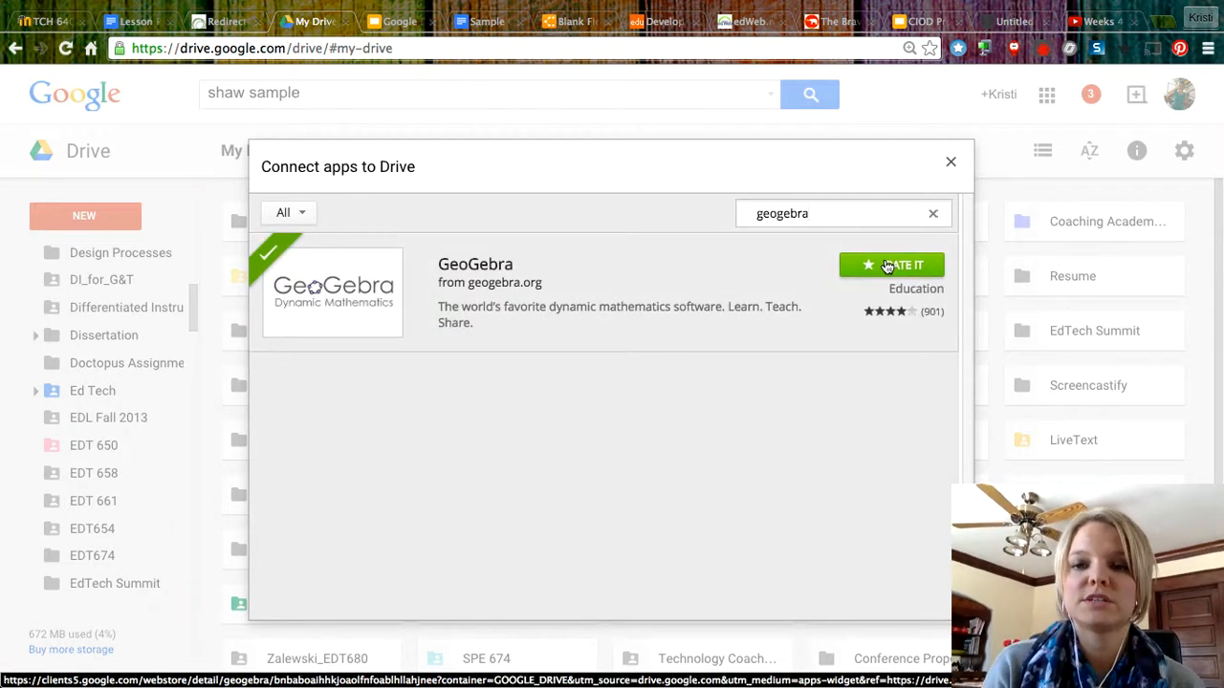
left_click(951, 164)
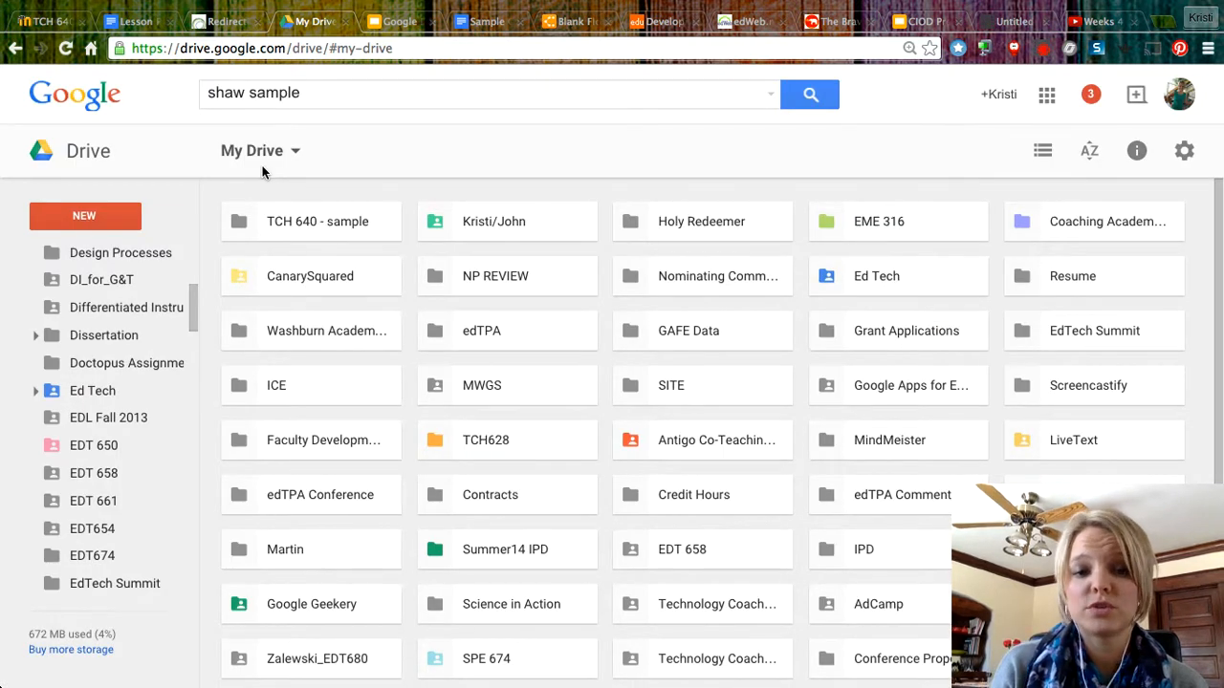
Create a new GeoGebra file from Drive and accept the access permissions the app requests.
left_click(100, 216)
mouse_move(183, 493)
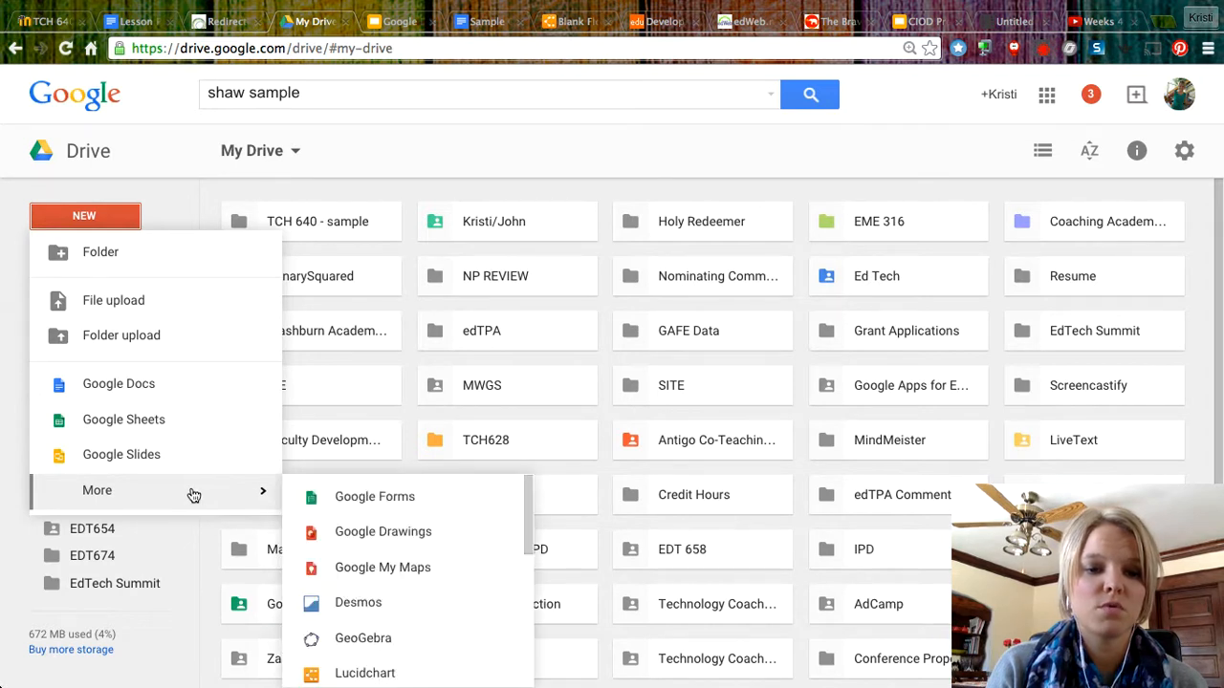
scroll(423, 524, "down", 4)
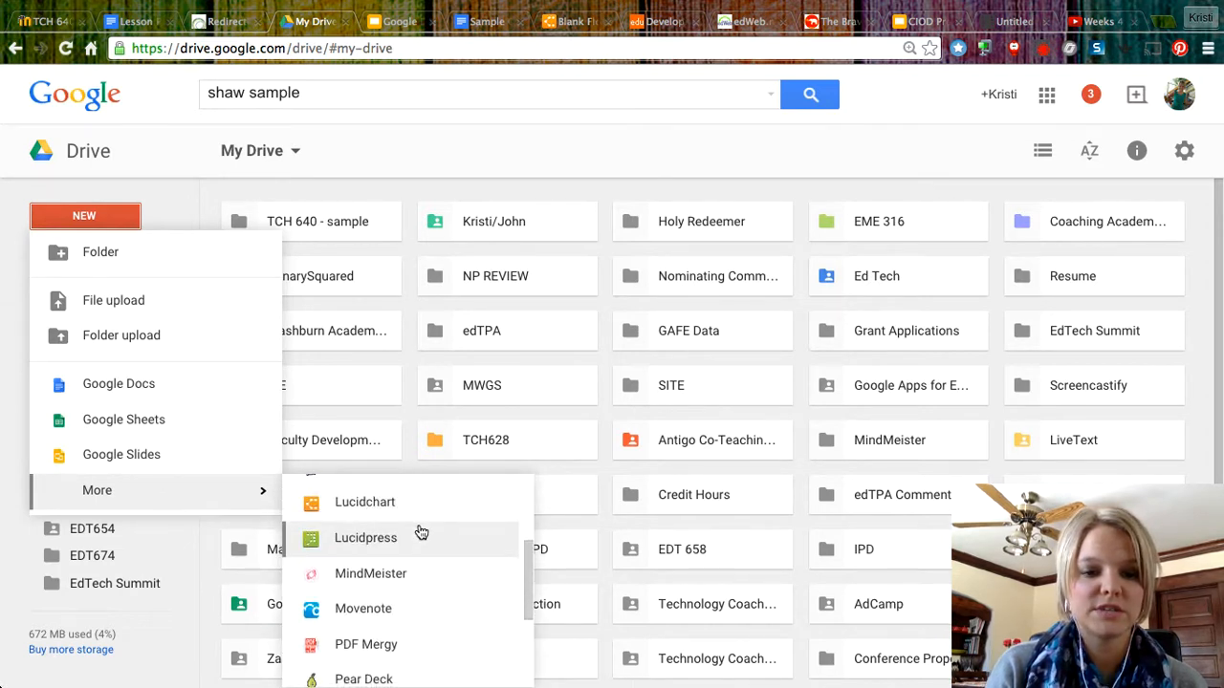
scroll(431, 573, "up", 2)
scroll(435, 576, "up", 1)
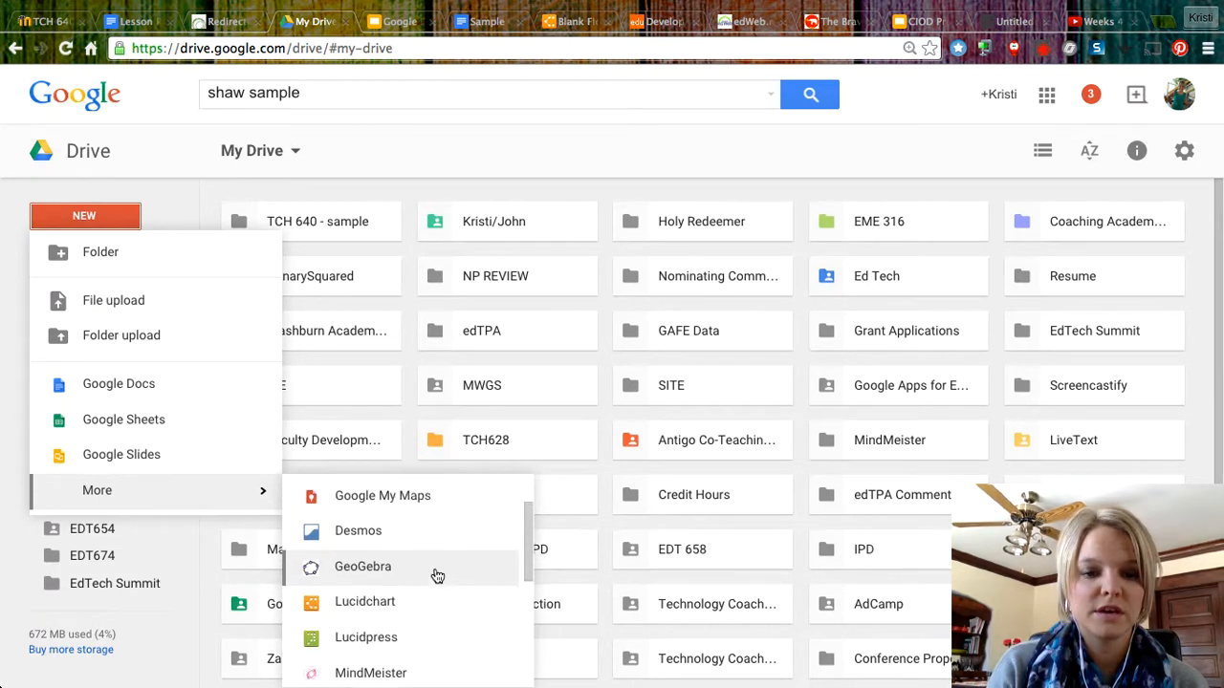
left_click(352, 578)
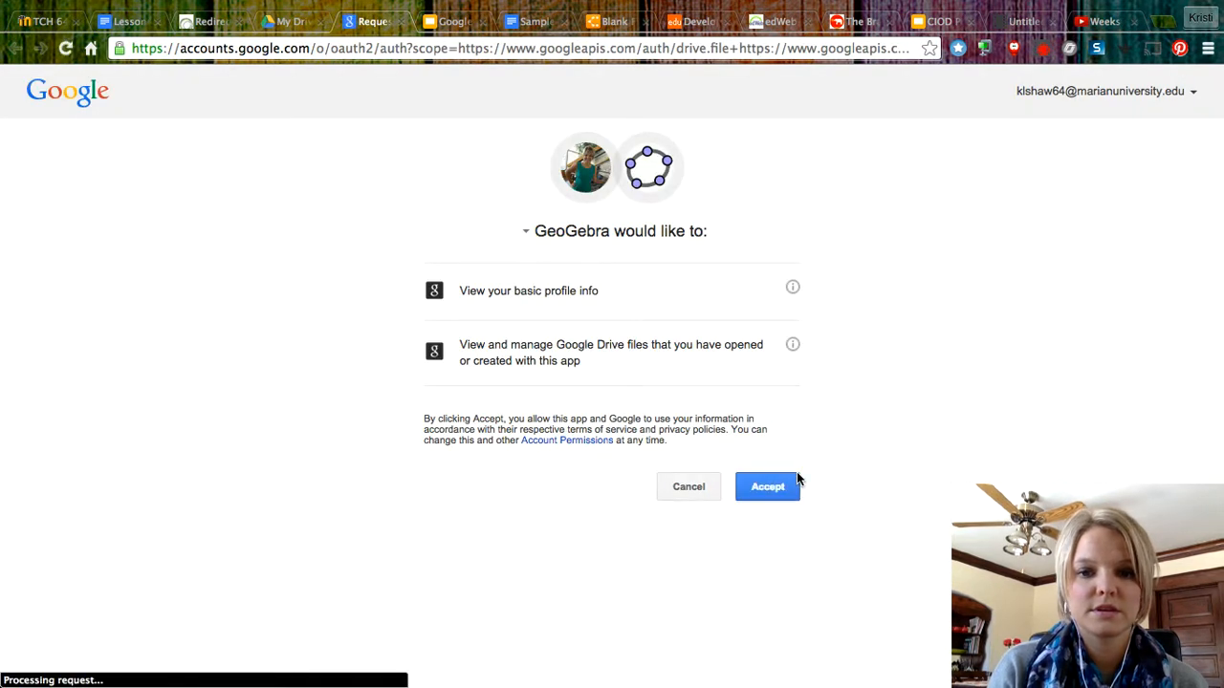
left_click(779, 494)
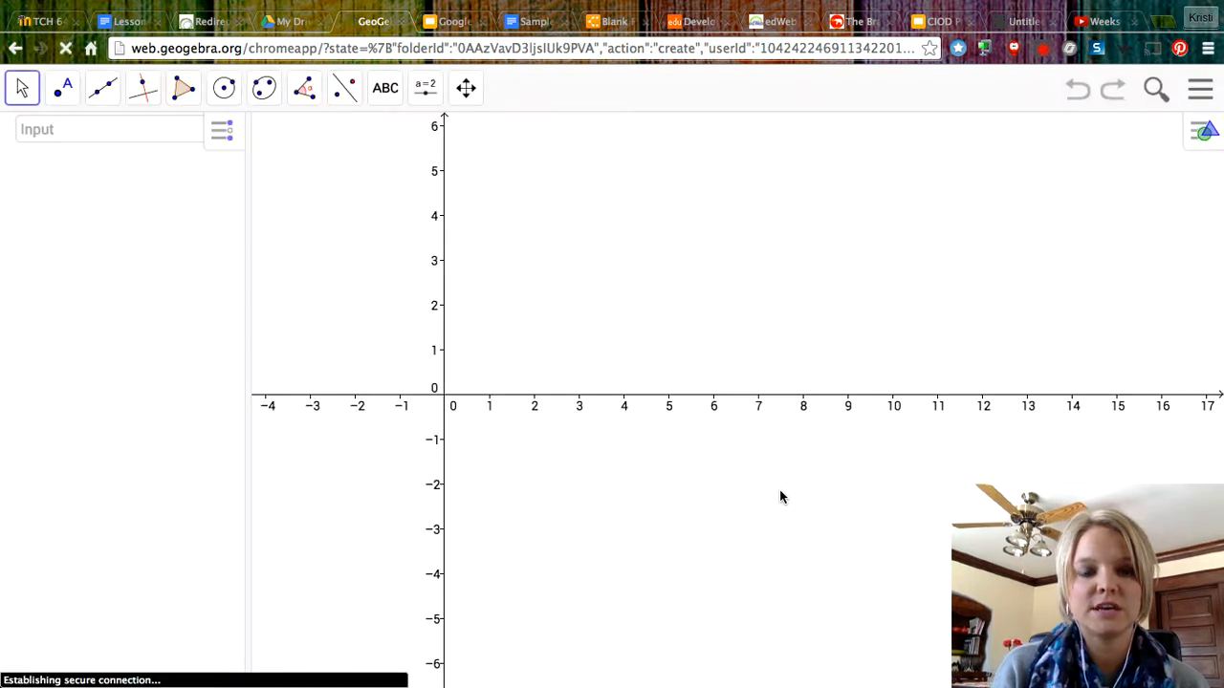
Draw a triangle with the Polygon tool, with vertices at about (3.16, 1.1), (2.66, 3.62) and (5.08, 3.78).
left_click(187, 90)
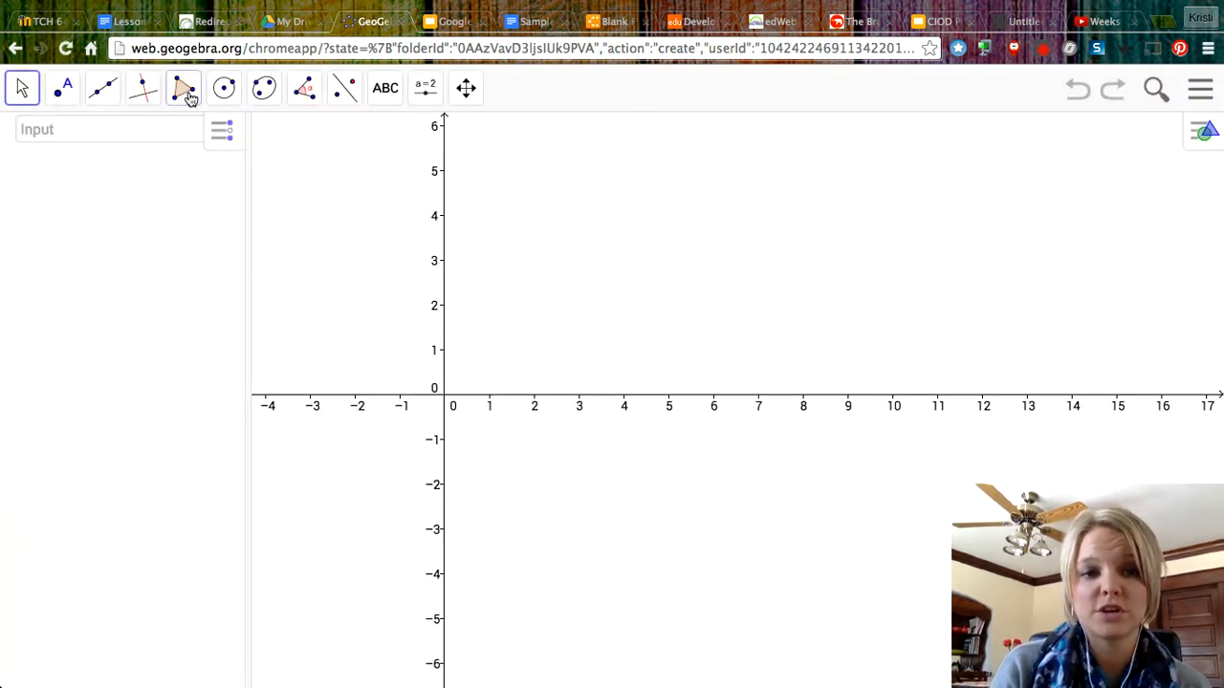
left_click(205, 143)
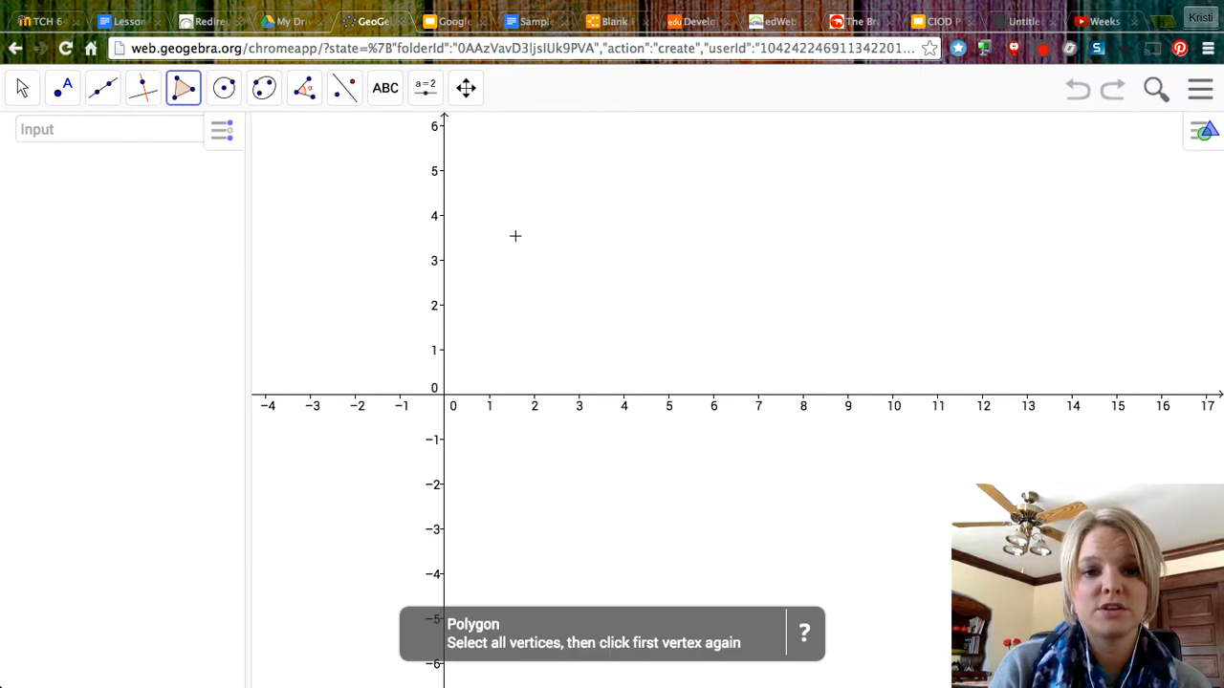
left_click_drag(515, 232, 598, 276)
left_click_drag(678, 306, 685, 297)
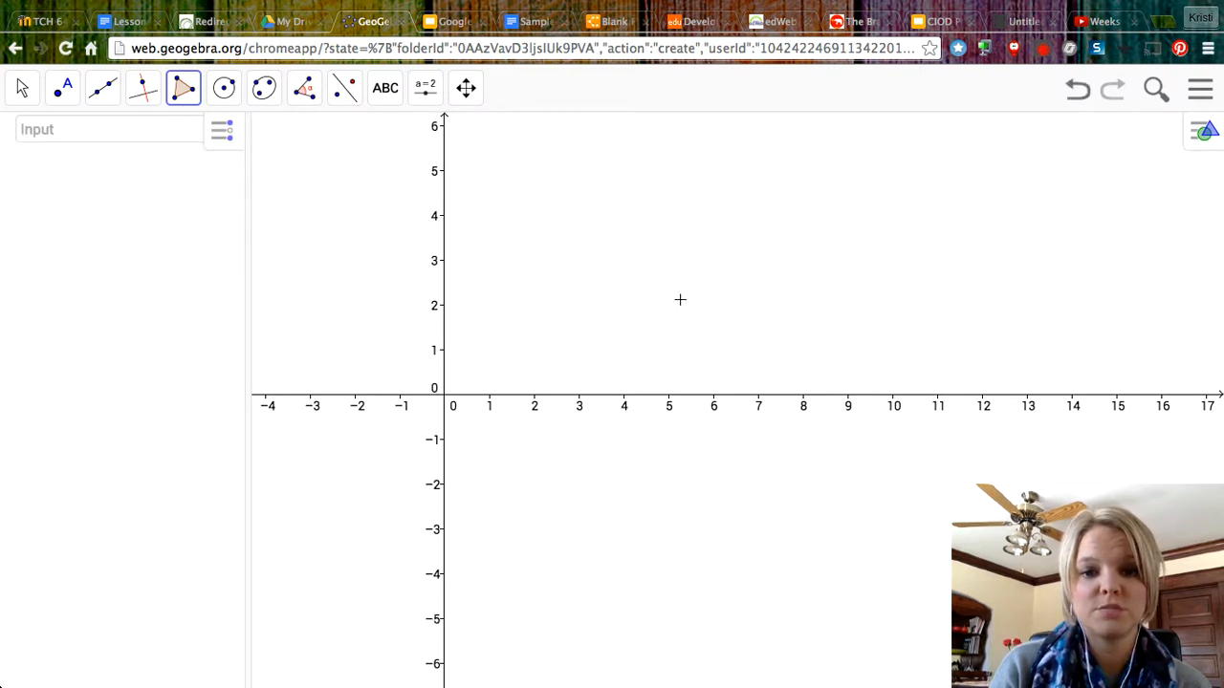
left_click_drag(572, 217, 586, 348)
left_click(586, 345)
left_click(563, 231)
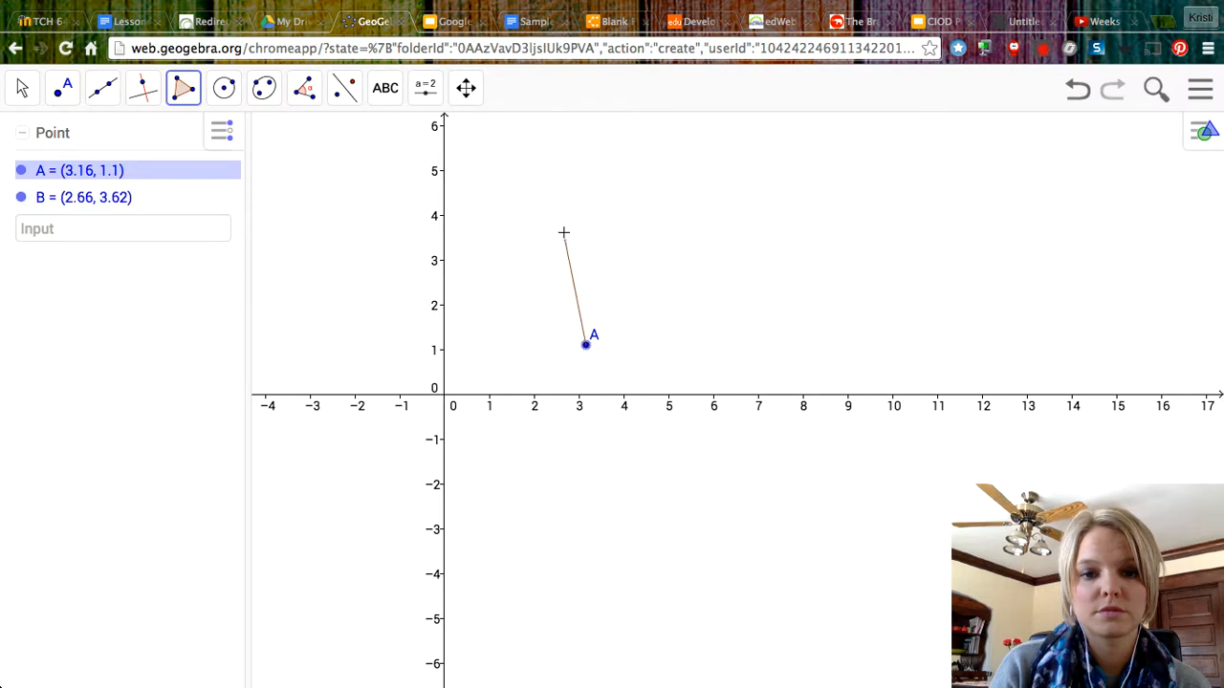
left_click(672, 225)
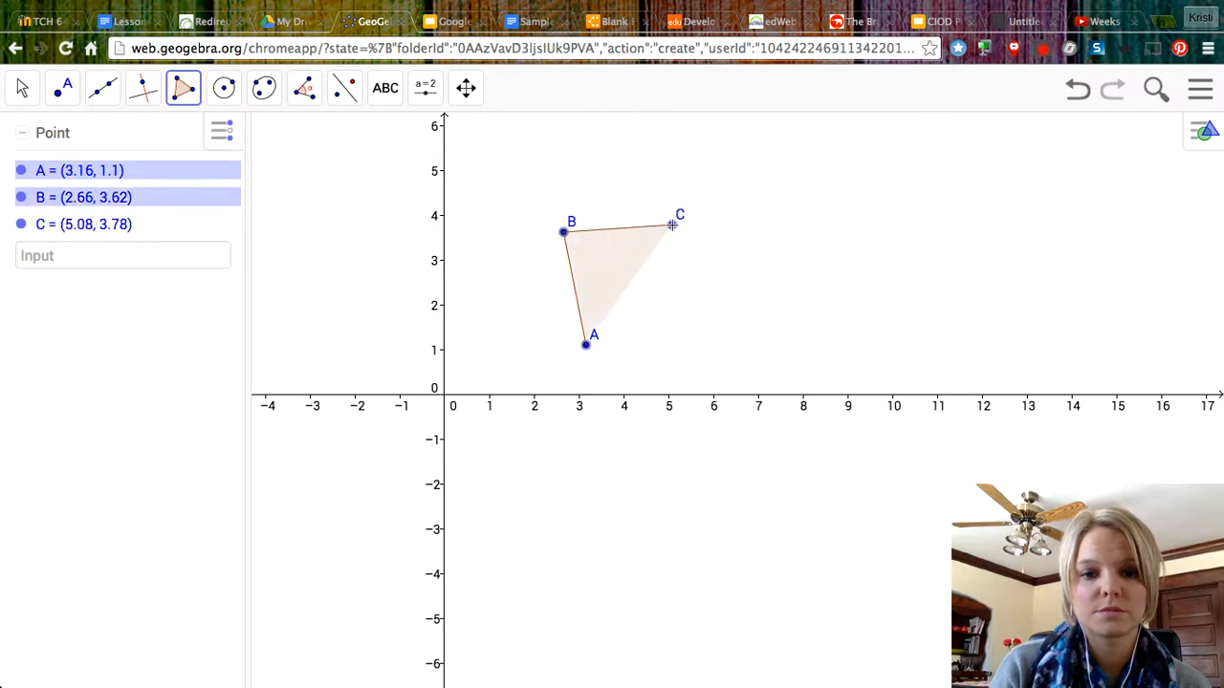
left_click(586, 346)
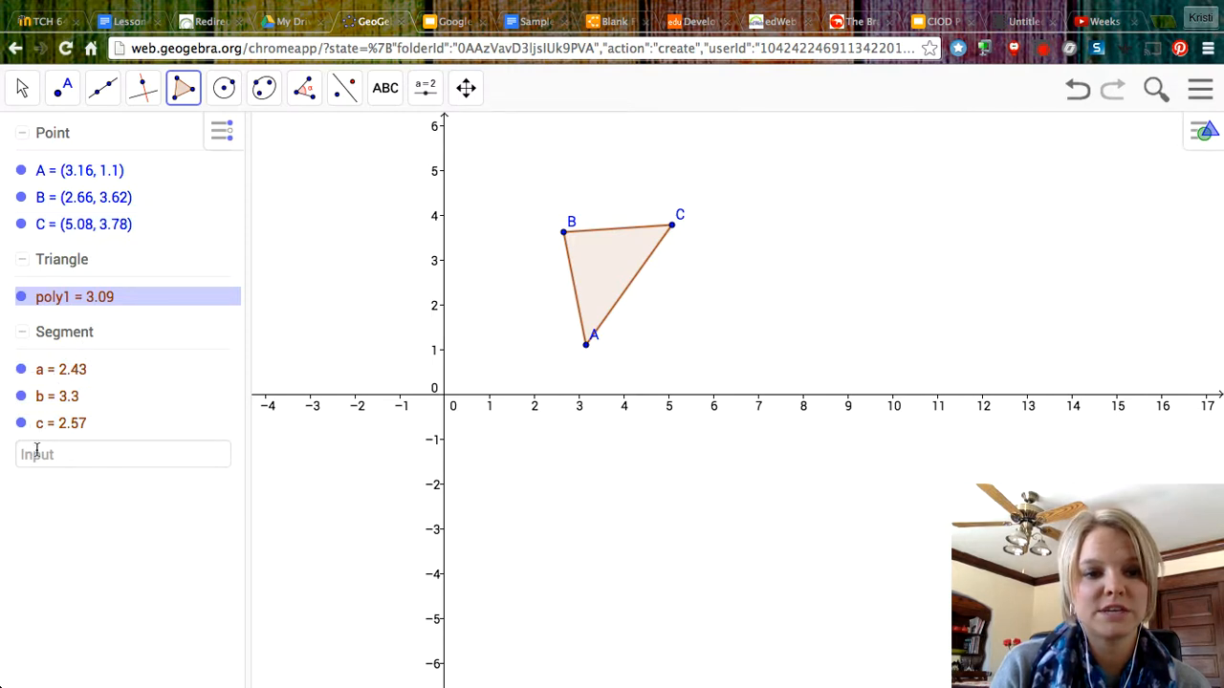
Switch to the Move tool and shift the triangle's vertex C slightly, to about (5.1, 3.72).
left_click(25, 90)
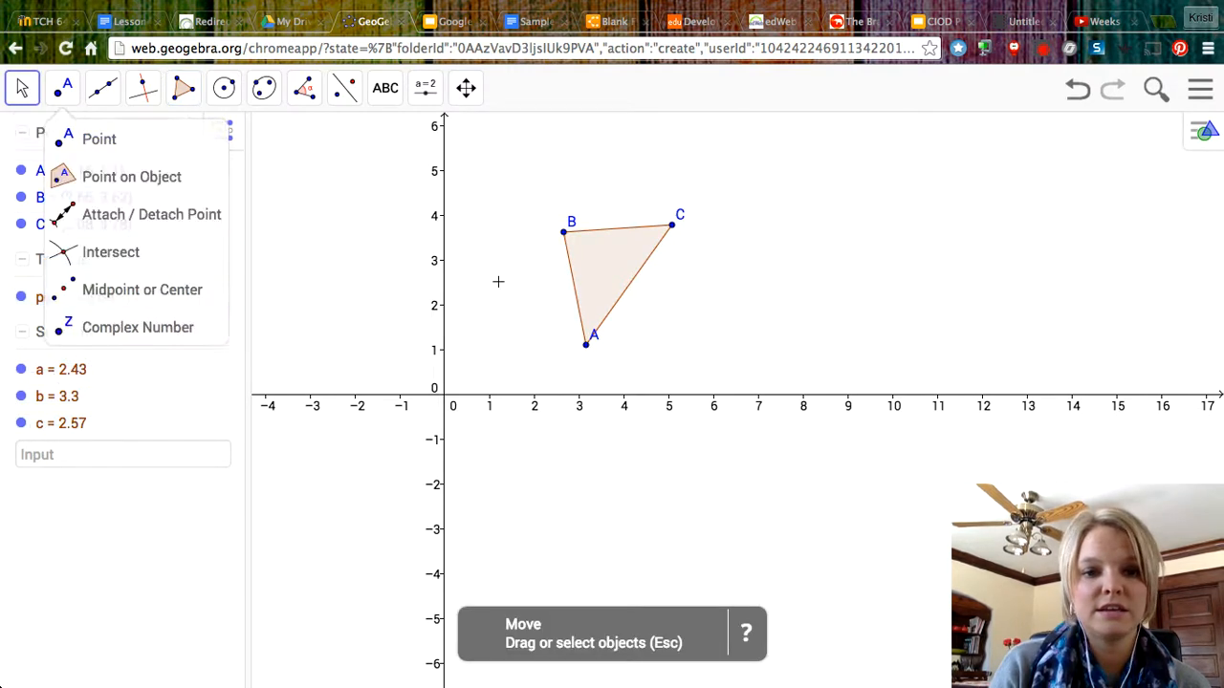
left_click(563, 232)
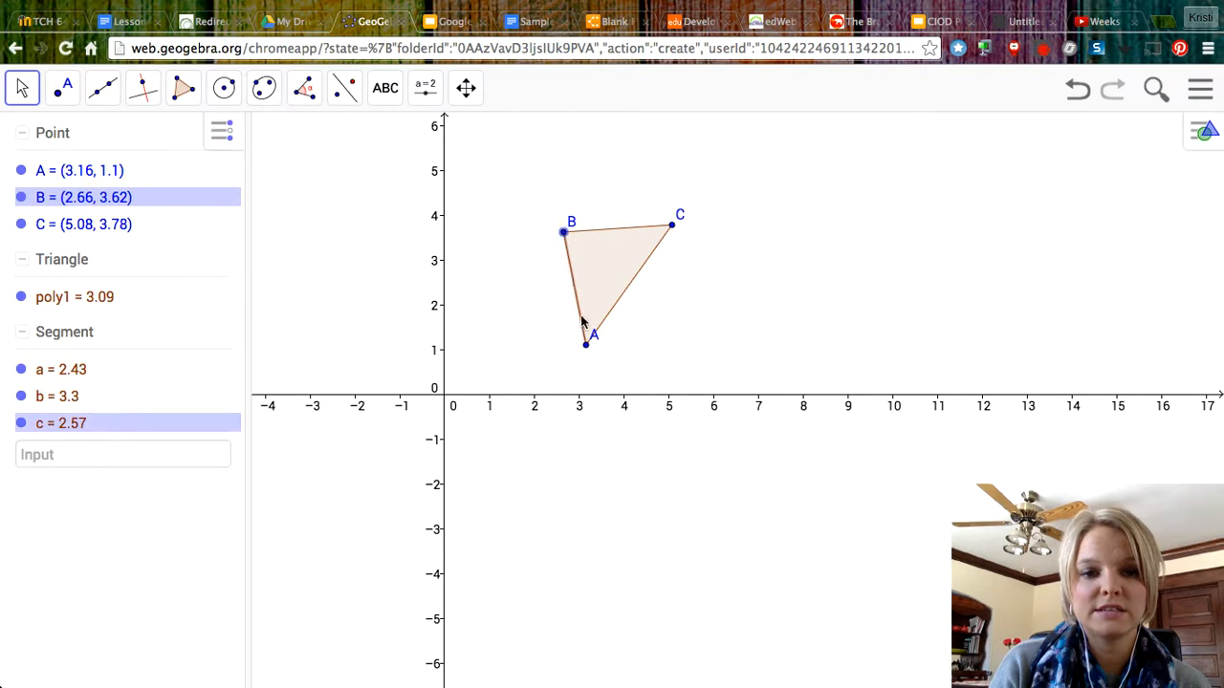
left_click(586, 343)
left_click_drag(674, 229, 672, 238)
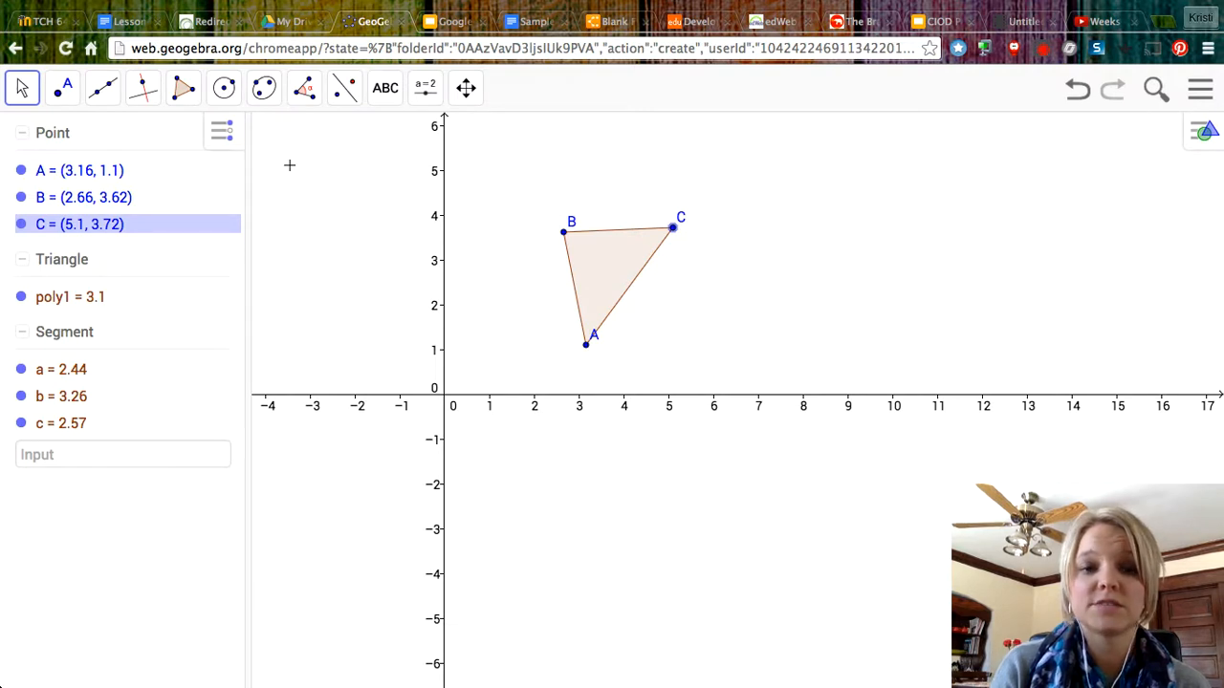
Switch back to Google Drive and create a new Lucidpress document from the additional connected apps.
left_click(288, 21)
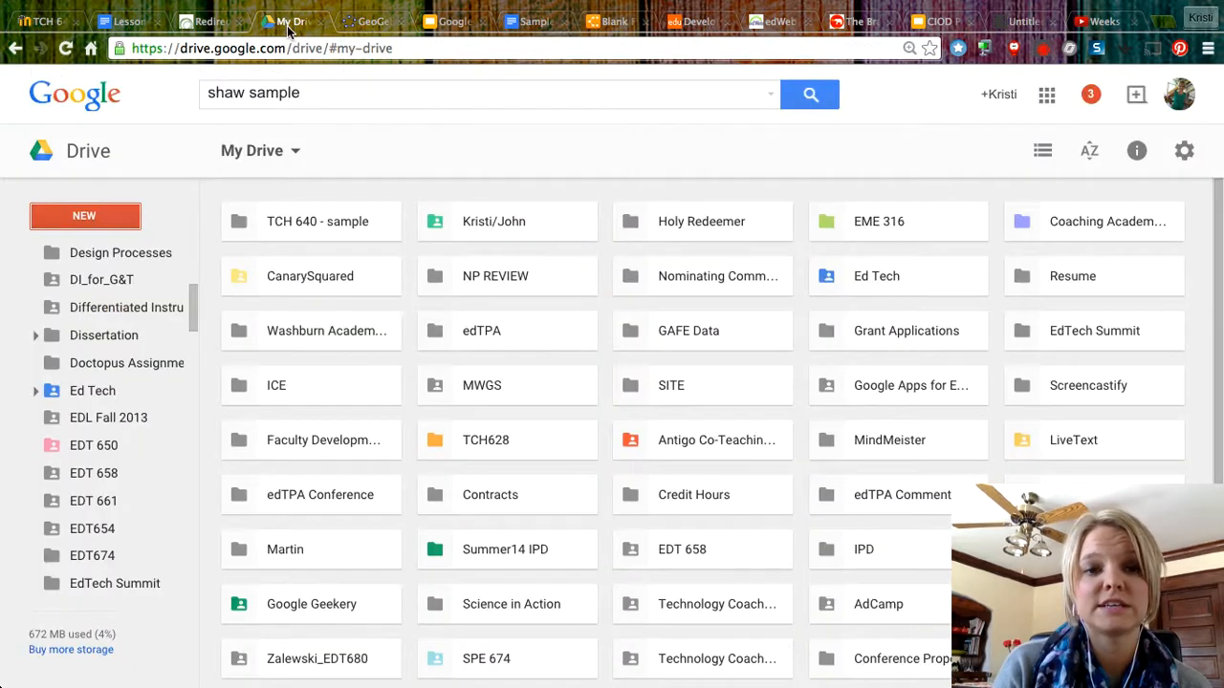
left_click(124, 226)
mouse_move(175, 500)
scroll(407, 512, "down", 3)
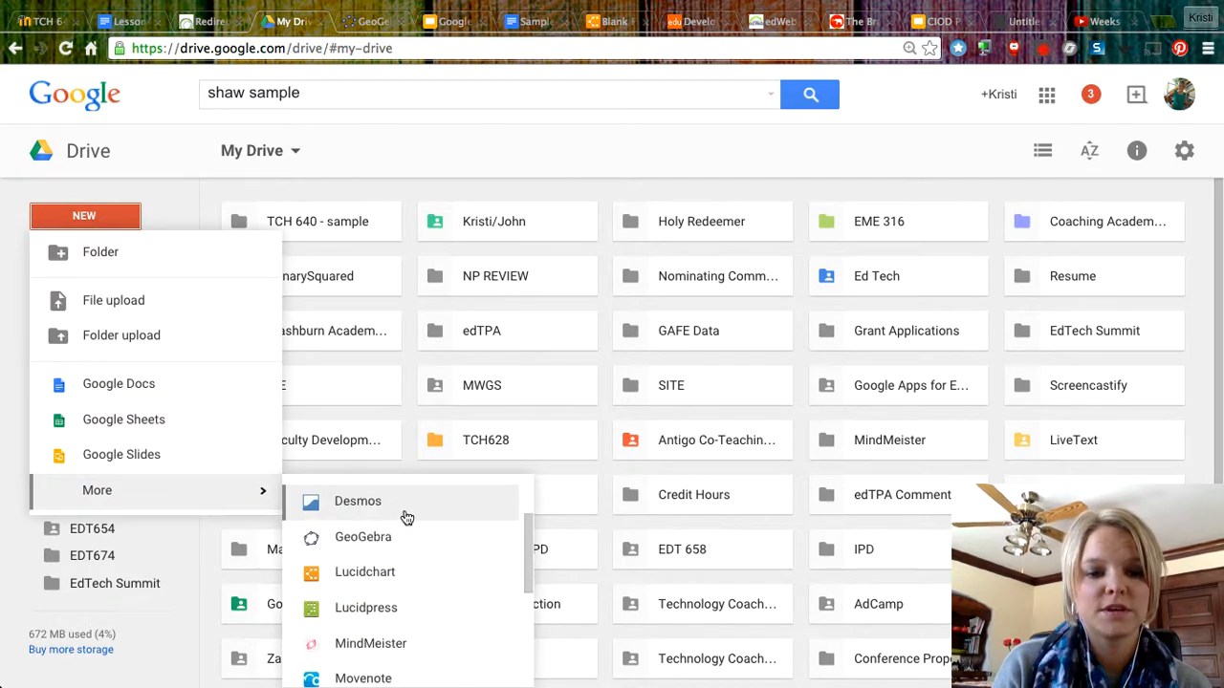
left_click(399, 607)
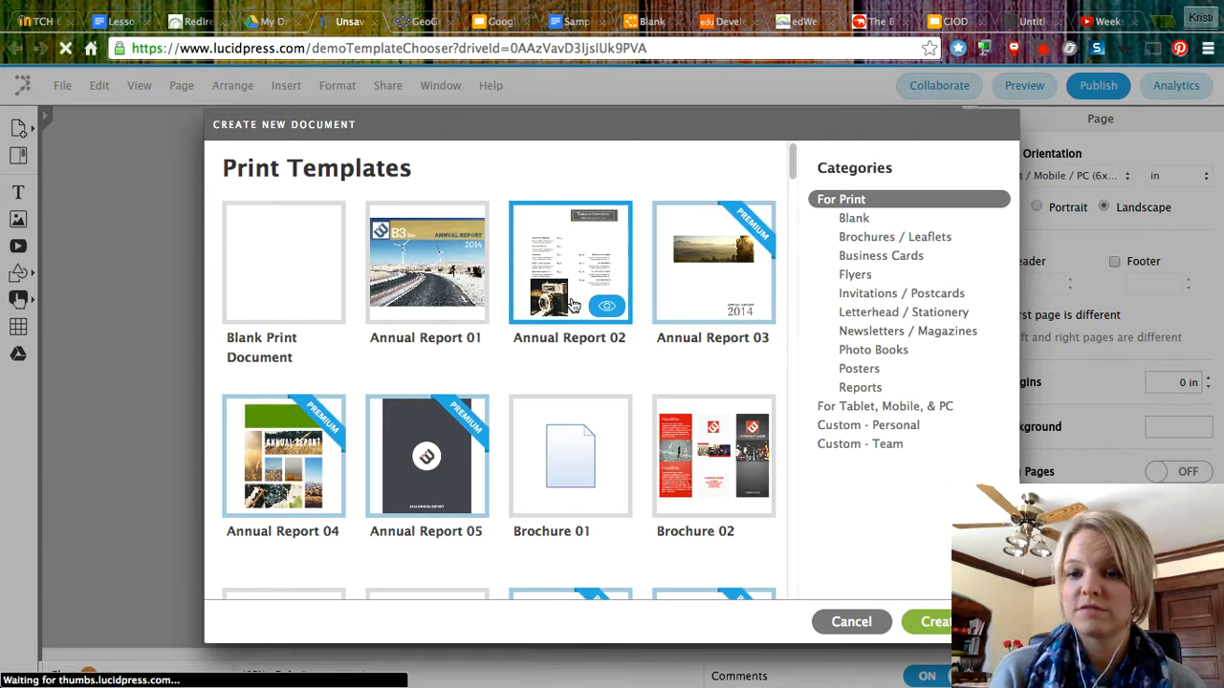
Browse the Lucidpress print templates and create a document from the Event Invitation 01 template.
scroll(674, 327, "down", 3)
scroll(674, 327, "up", 3)
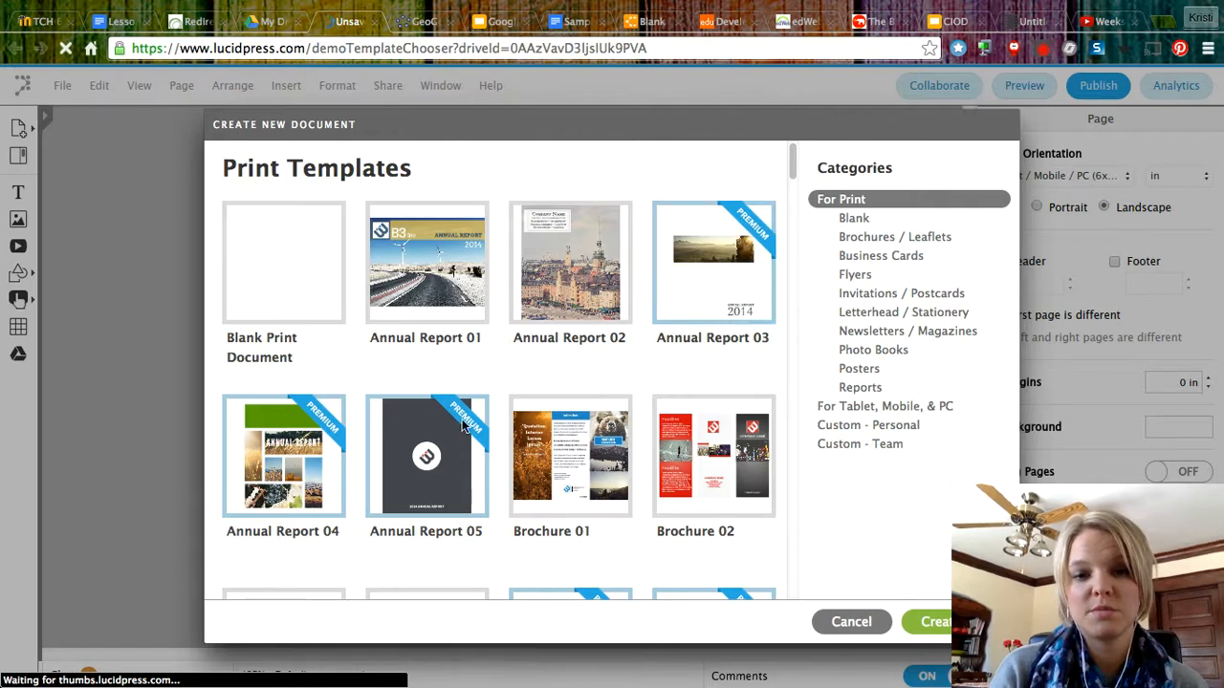
scroll(717, 435, "down", 5)
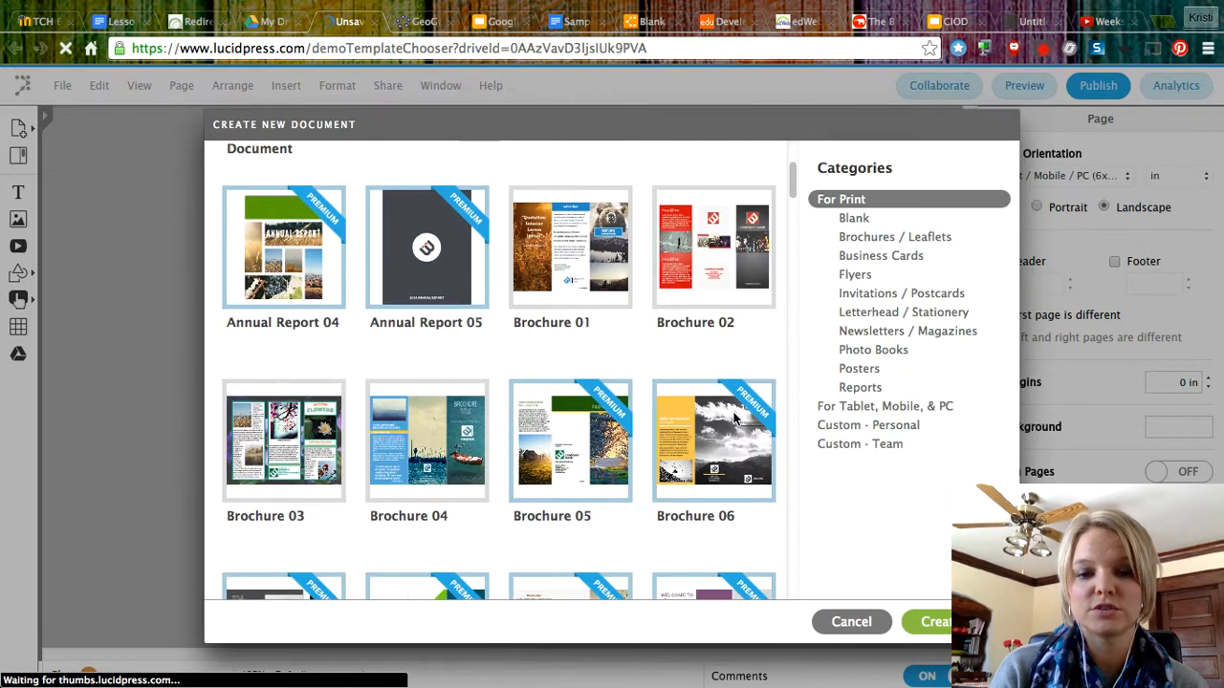
scroll(734, 420, "down", 15)
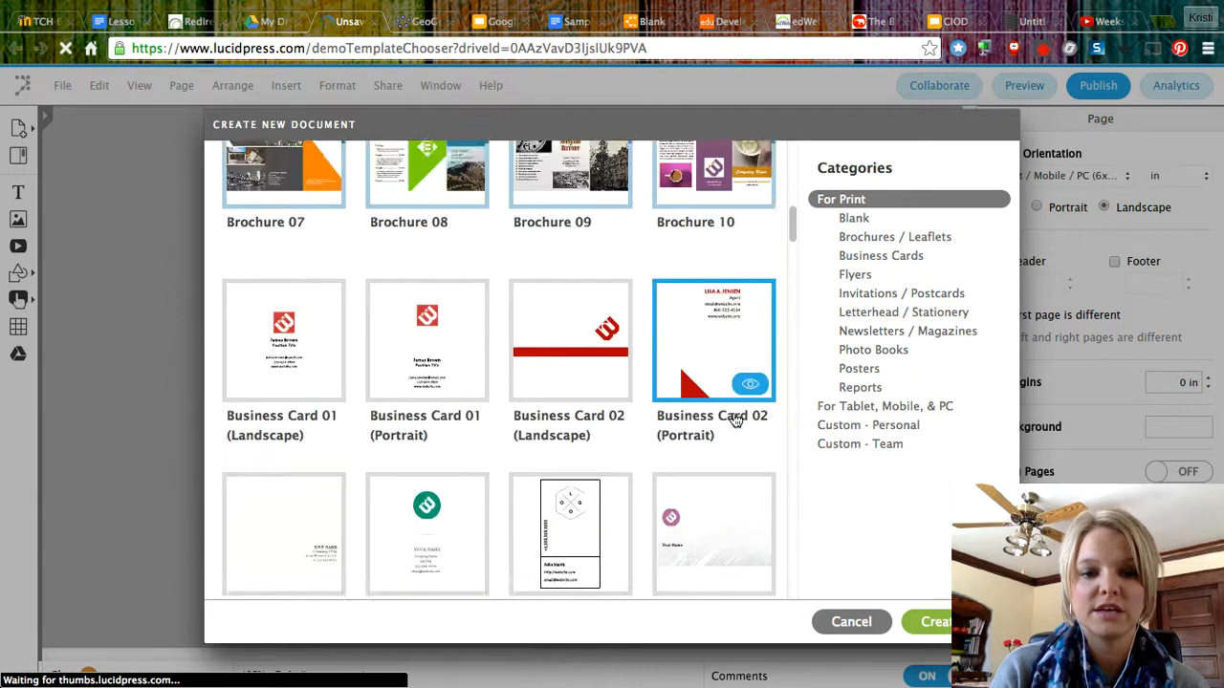
scroll(734, 421, "down", 6)
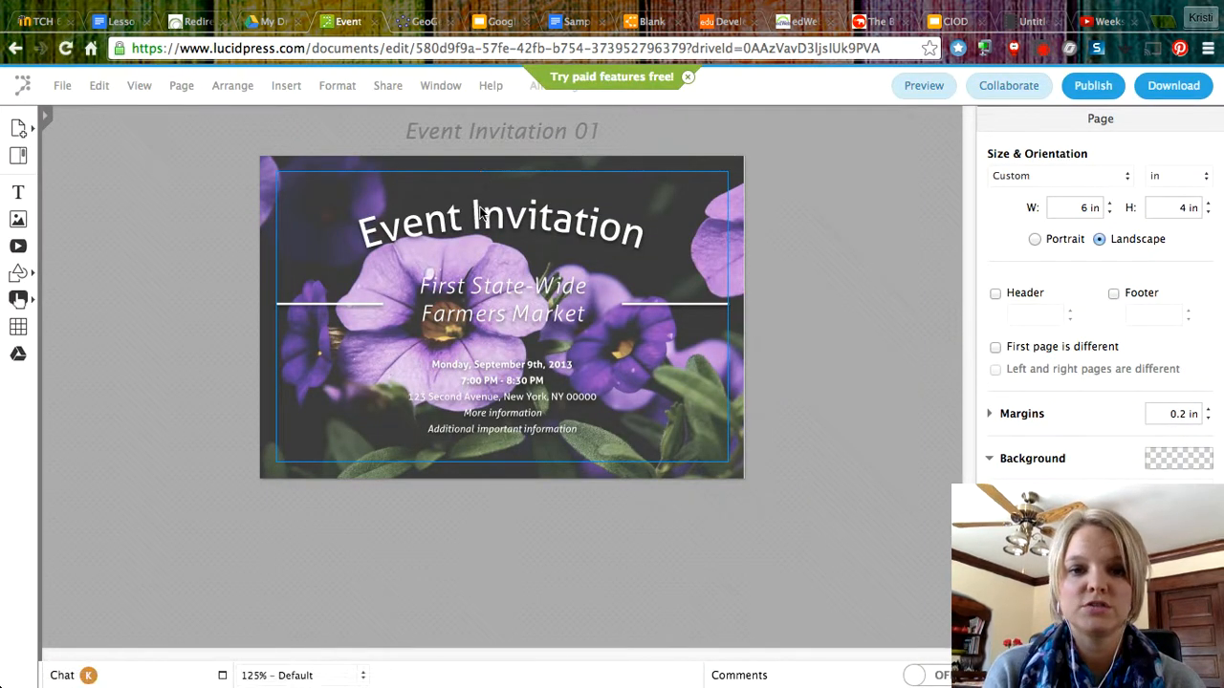
Replace the curved header text on the invitation with "Simple to Use".
left_click(572, 233)
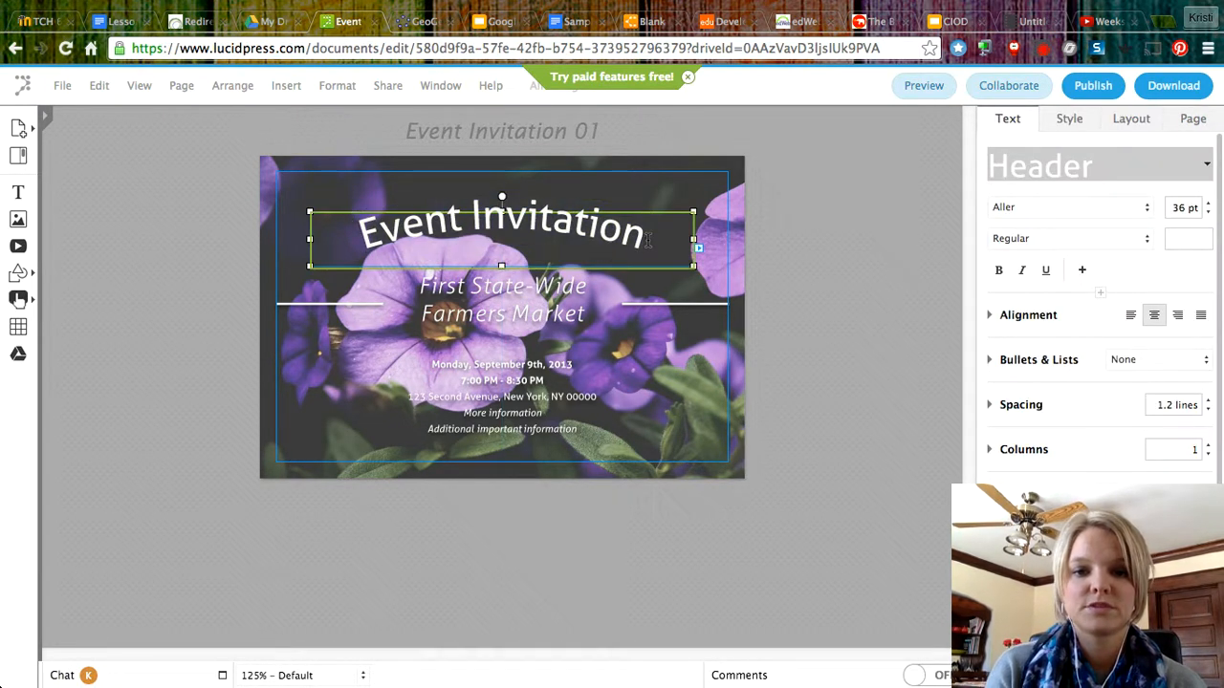
type("Simpl")
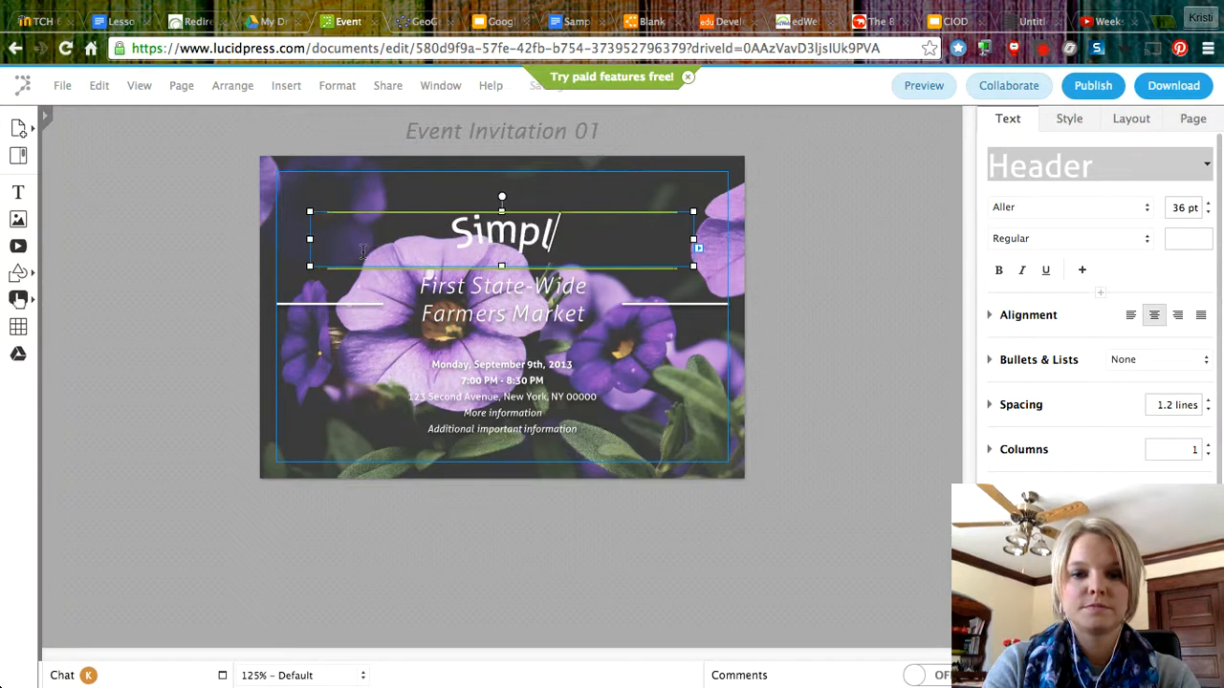
type("e t Uo Sue")
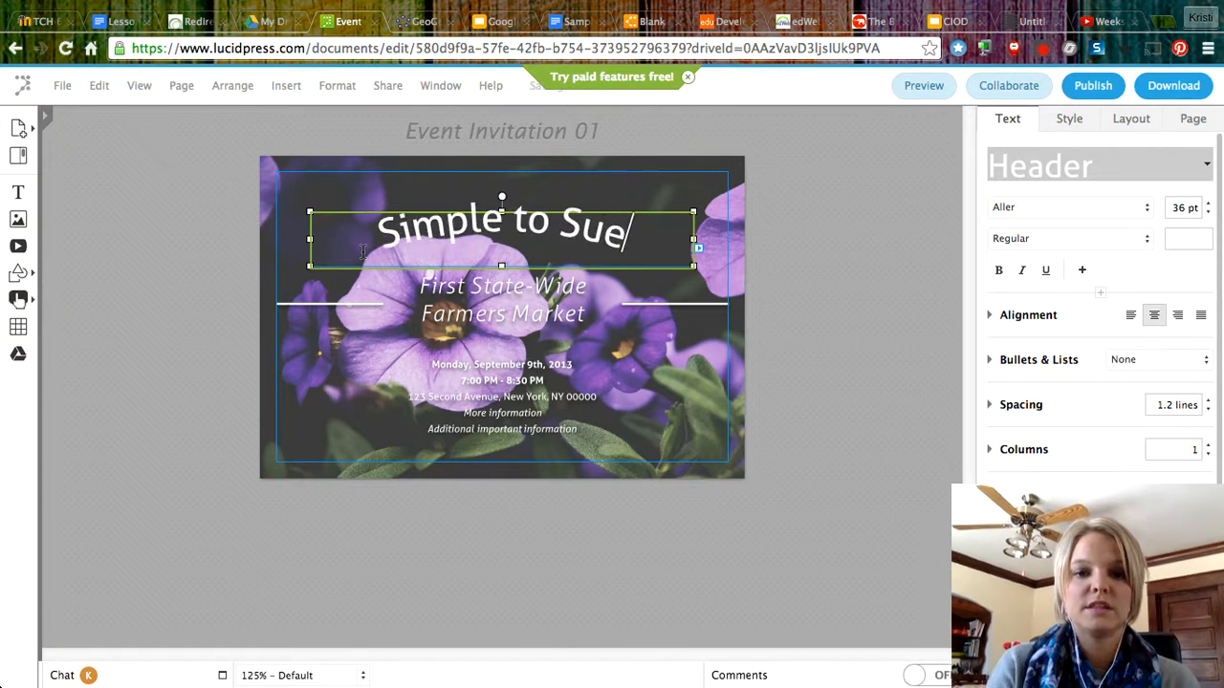
key("BackSpace")
key("BackSpace")
key("BackSpace")
key("BackSpace")
type("Use")
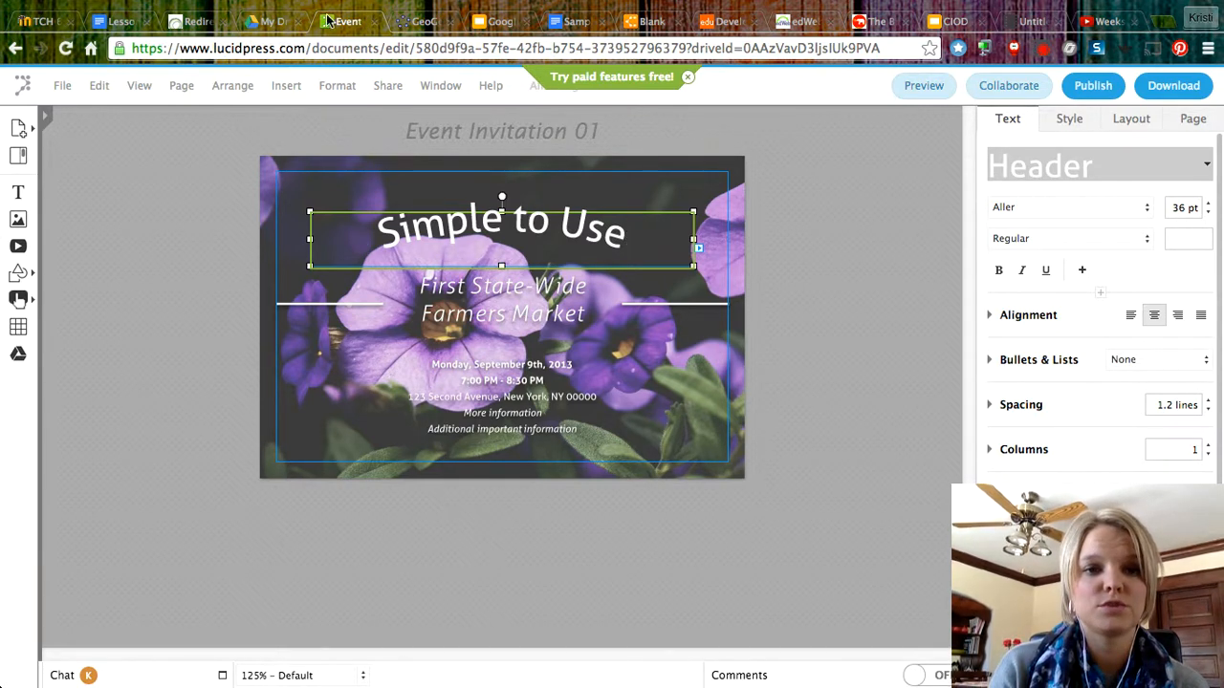
Switch back to My Drive in Google Drive and open the red browser extension's popup.
left_click(275, 22)
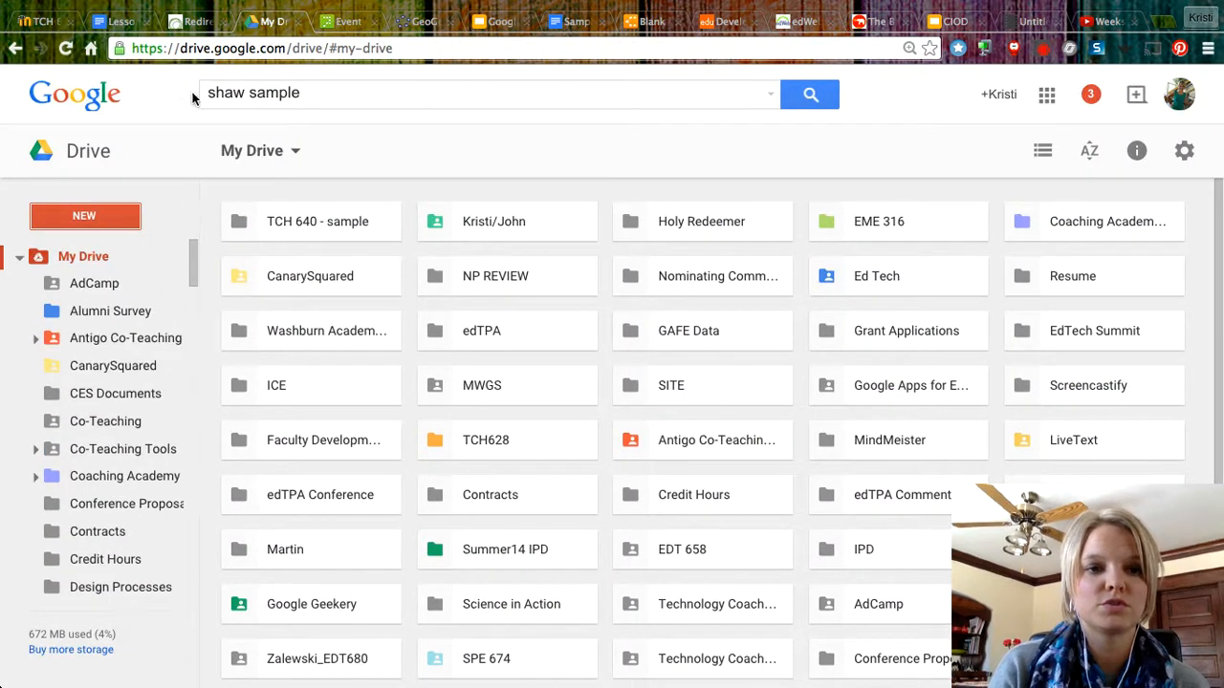
left_click(1045, 55)
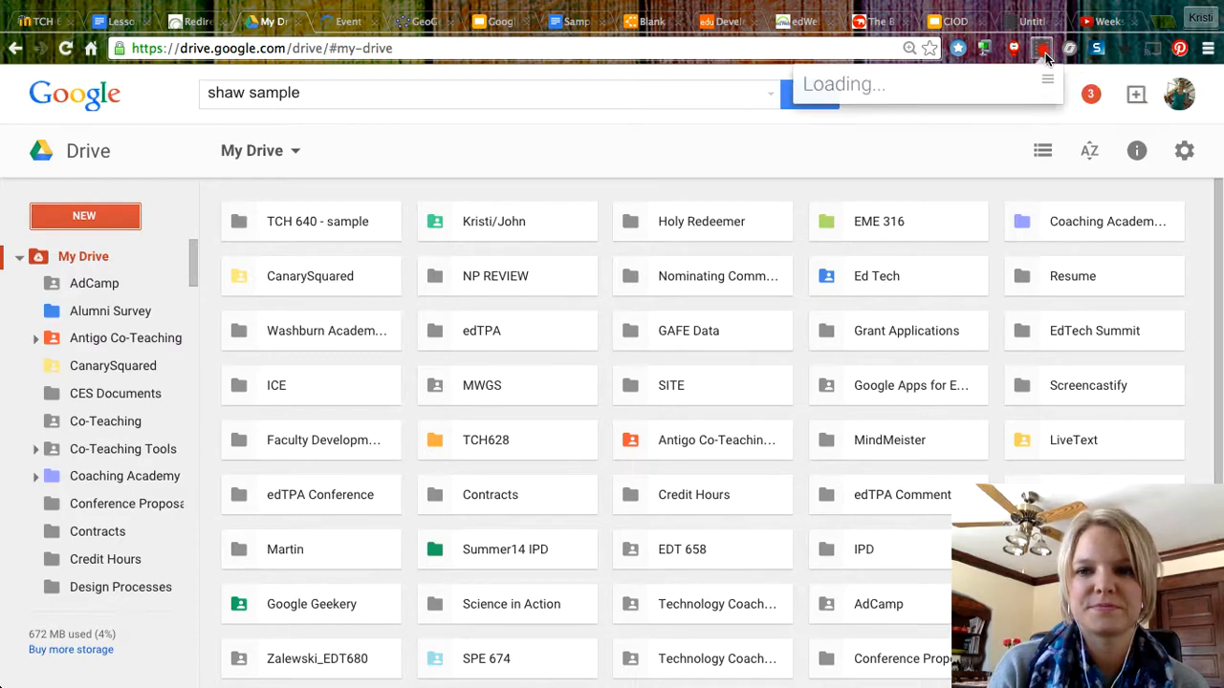